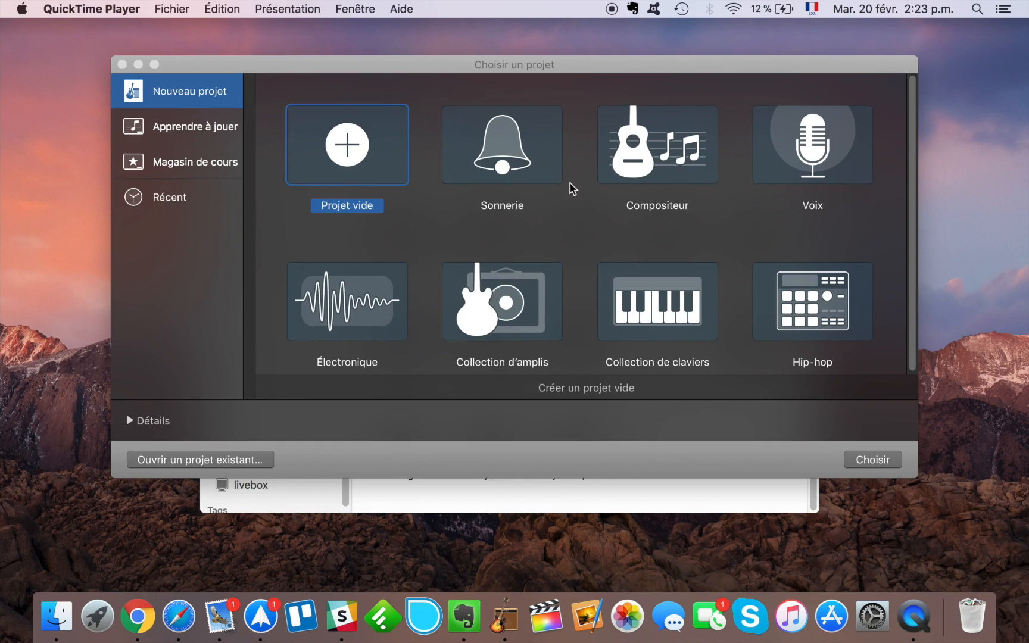
# - Create an empty project with one microphone audio track
pyautogui.click(570, 243)
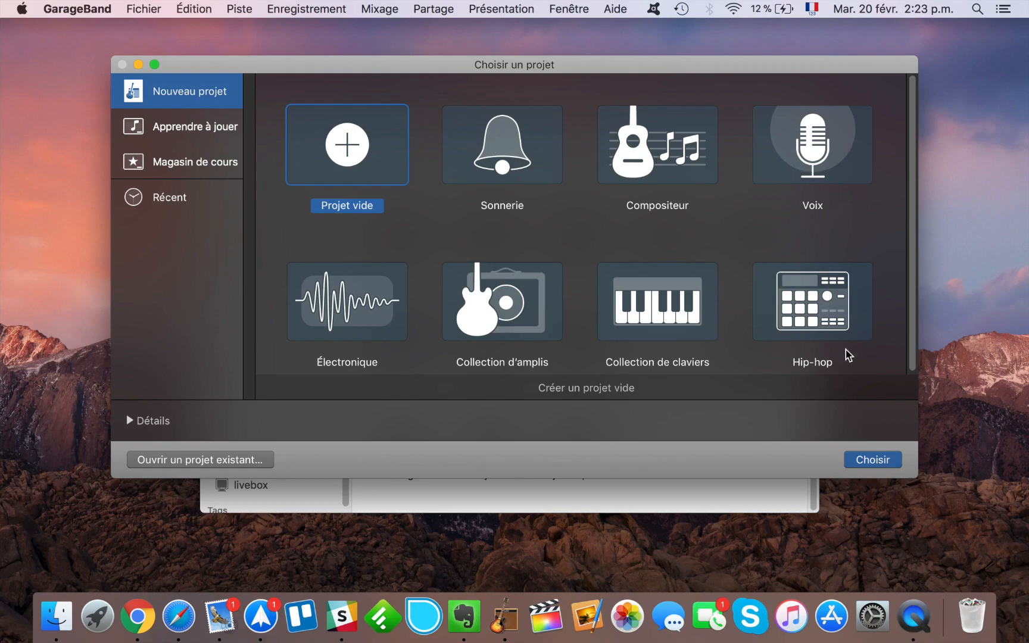
pyautogui.click(870, 461)
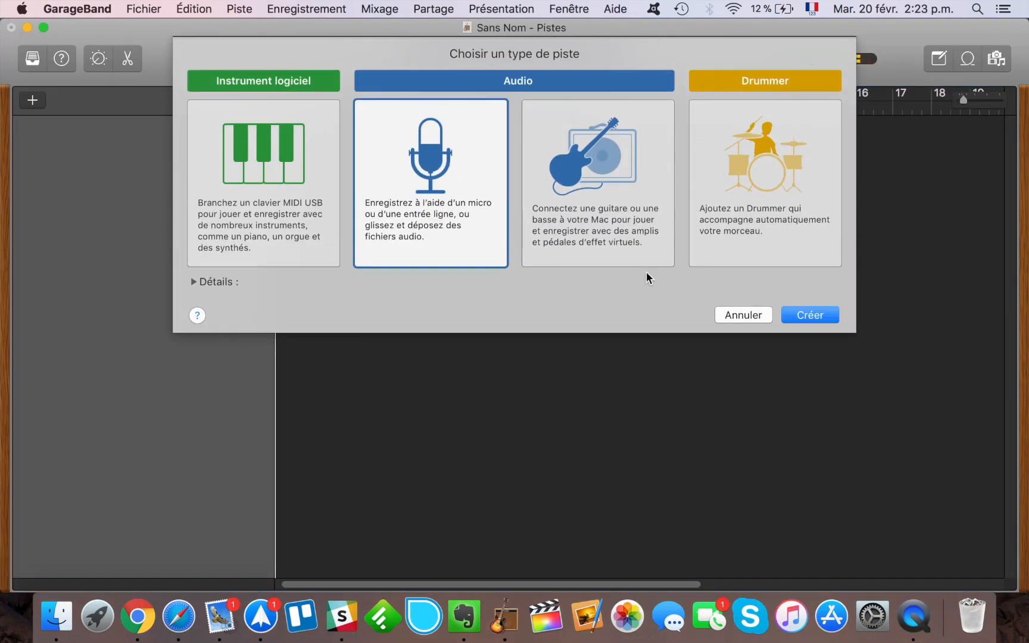
pyautogui.click(790, 315)
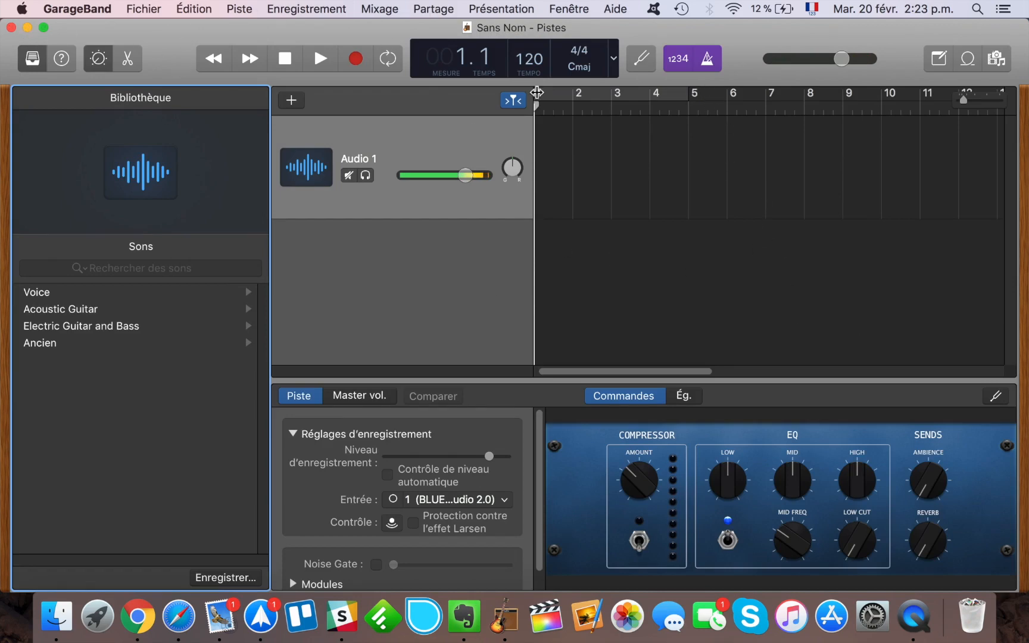
# - Make the project window full screen and hide the smart controls and the sound library
pyautogui.click(44, 29)
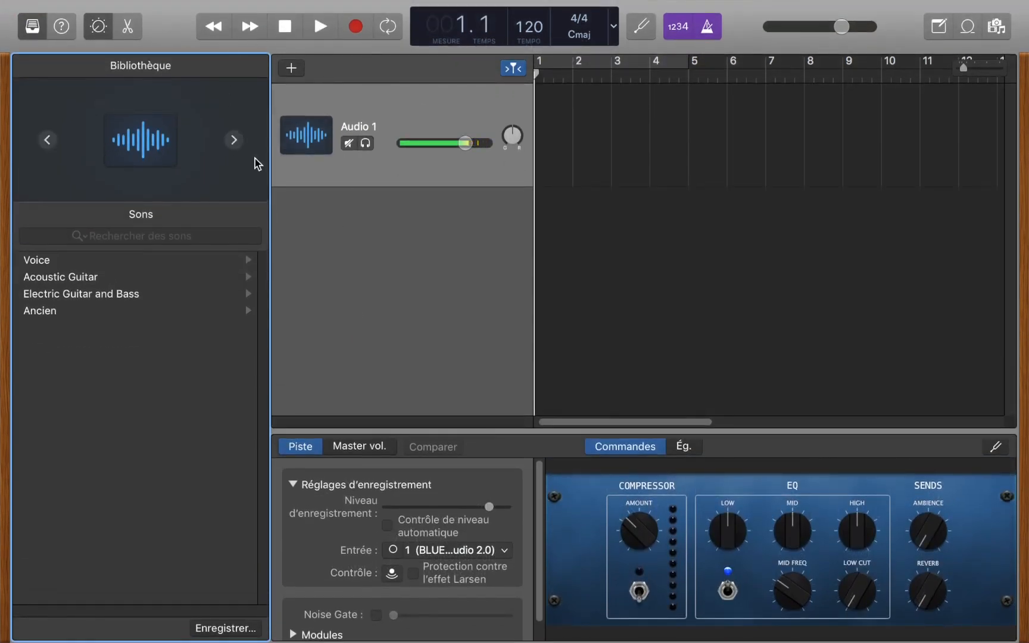
pyautogui.click(102, 33)
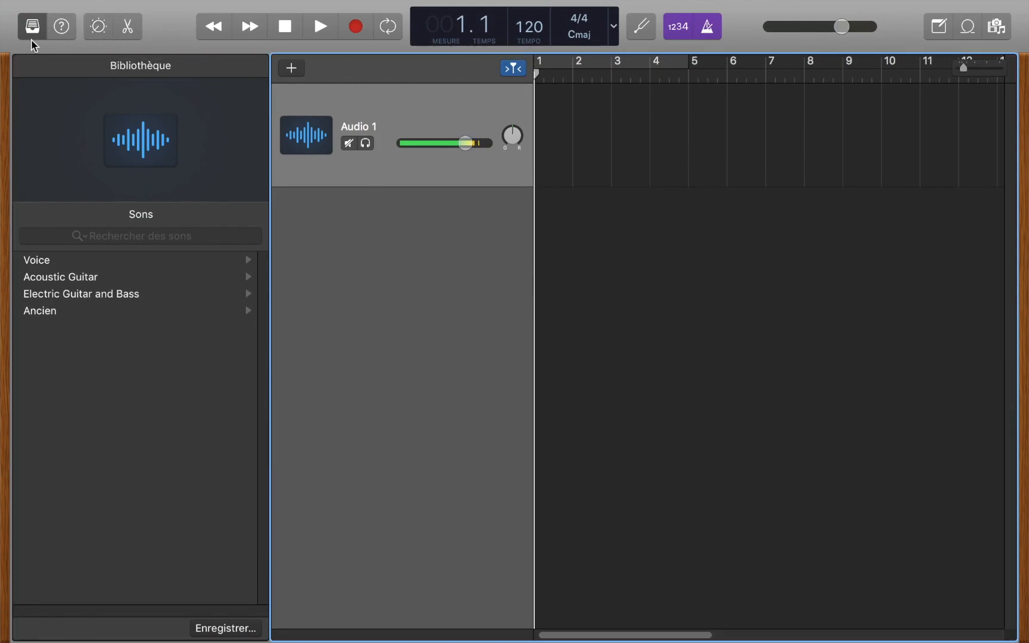
pyautogui.click(32, 35)
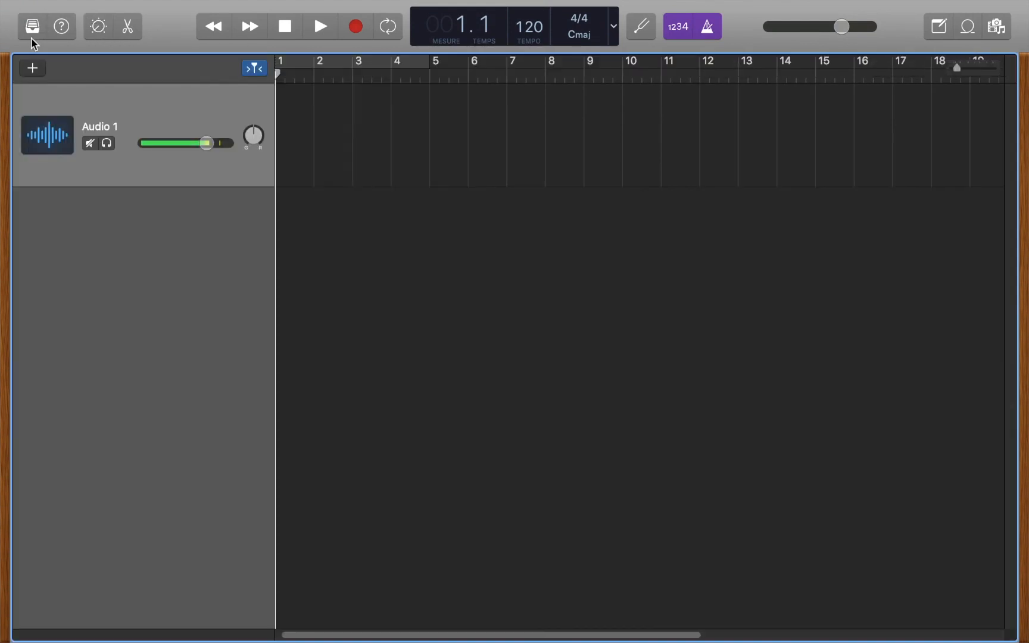
# - Turn off the count-in and the metronome, and switch the project display from bars and beats to time
pyautogui.click(685, 35)
pyautogui.click(698, 36)
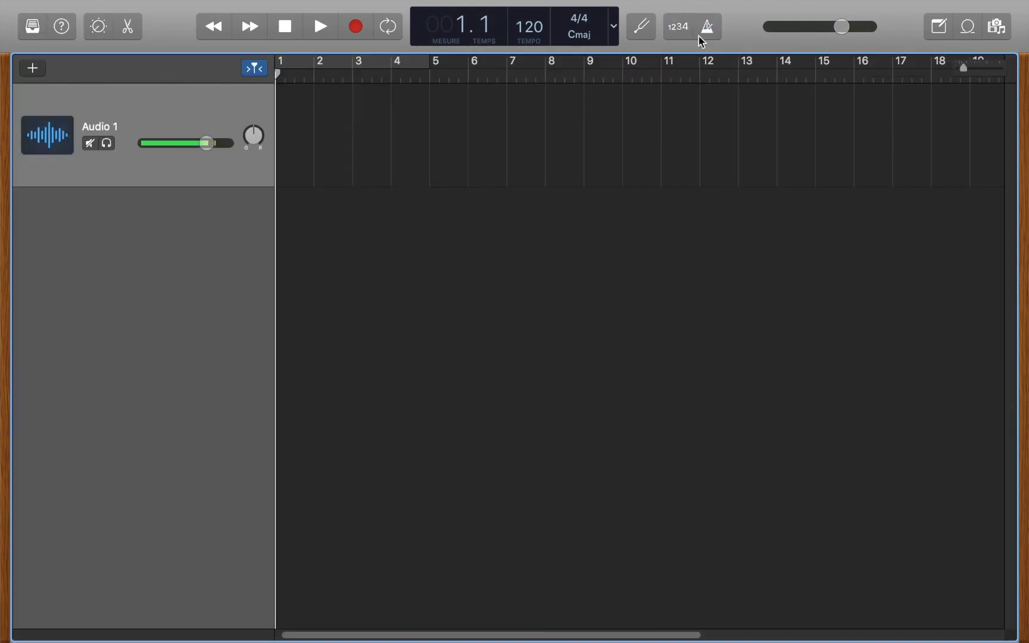
pyautogui.click(613, 28)
pyautogui.click(633, 93)
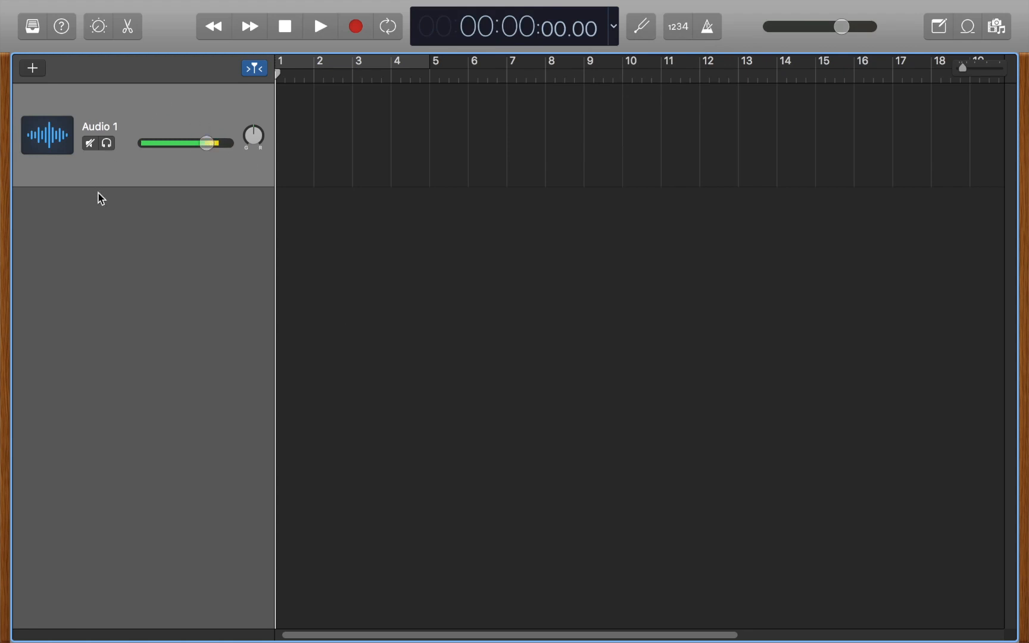
# - Add a second microphone audio track and hide the sound library and smart controls again
pyautogui.click(33, 70)
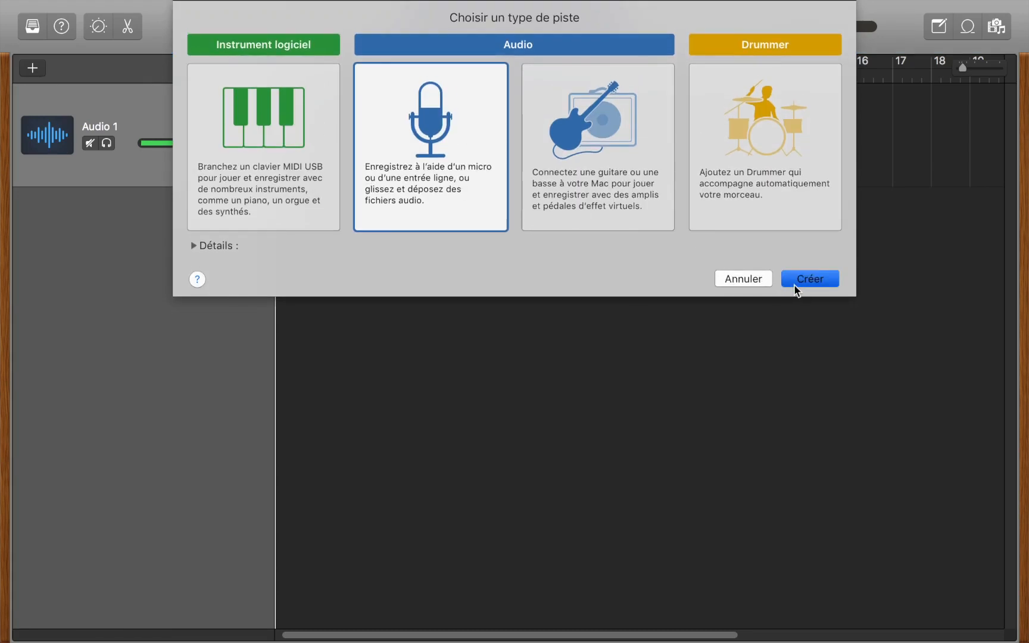
pyautogui.click(793, 284)
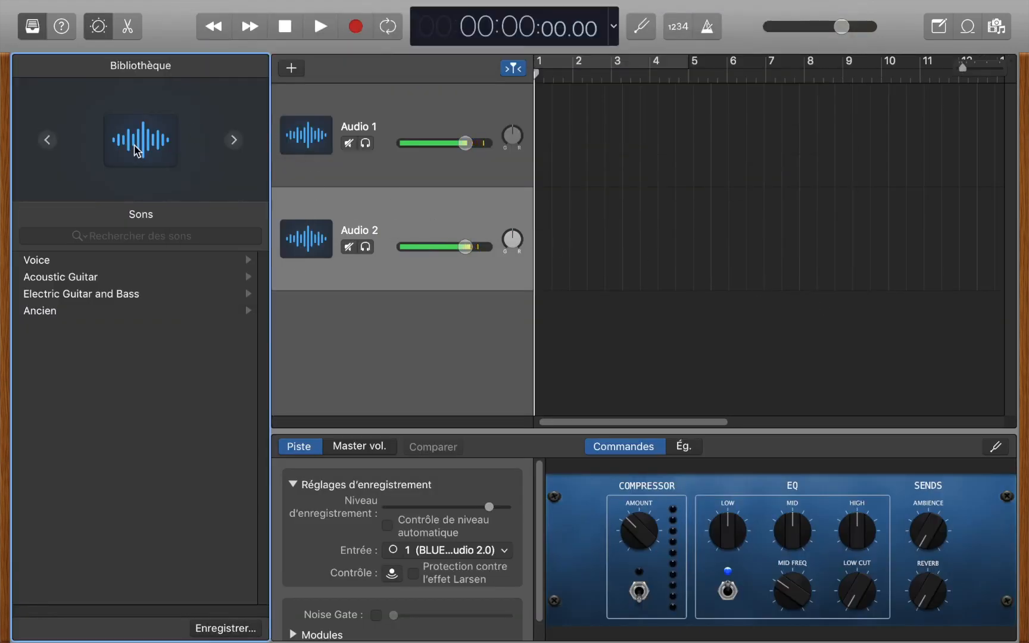
pyautogui.click(33, 26)
pyautogui.click(102, 28)
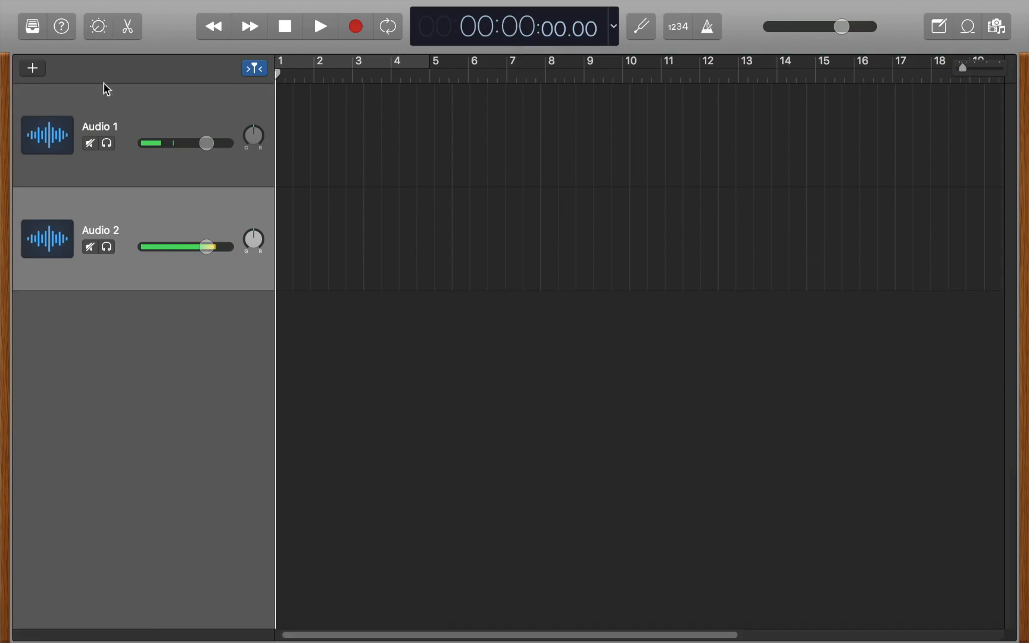
pyautogui.click(188, 109)
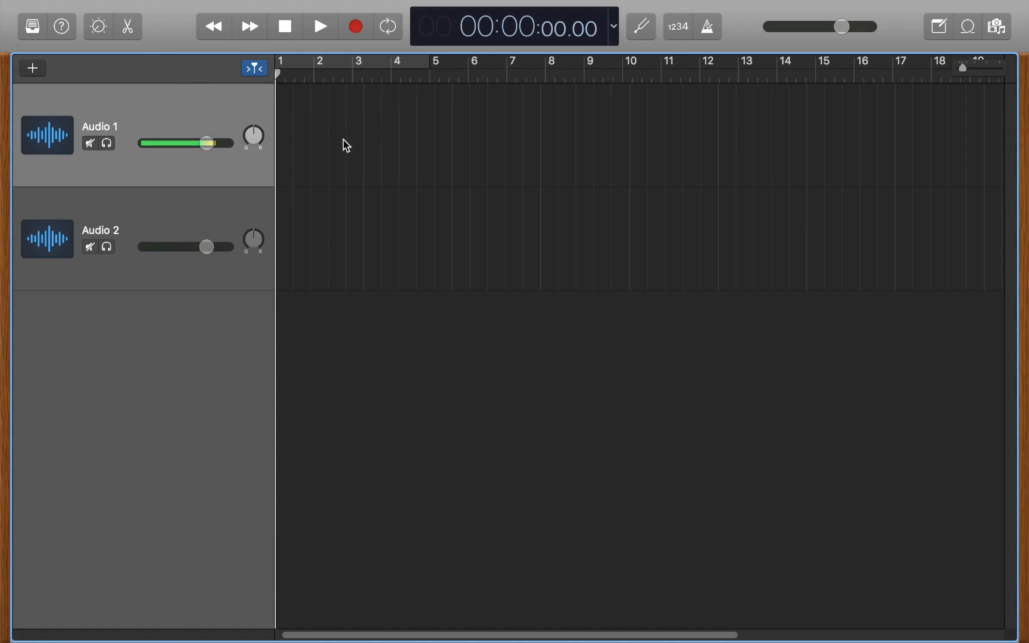
pyautogui.click(210, 205)
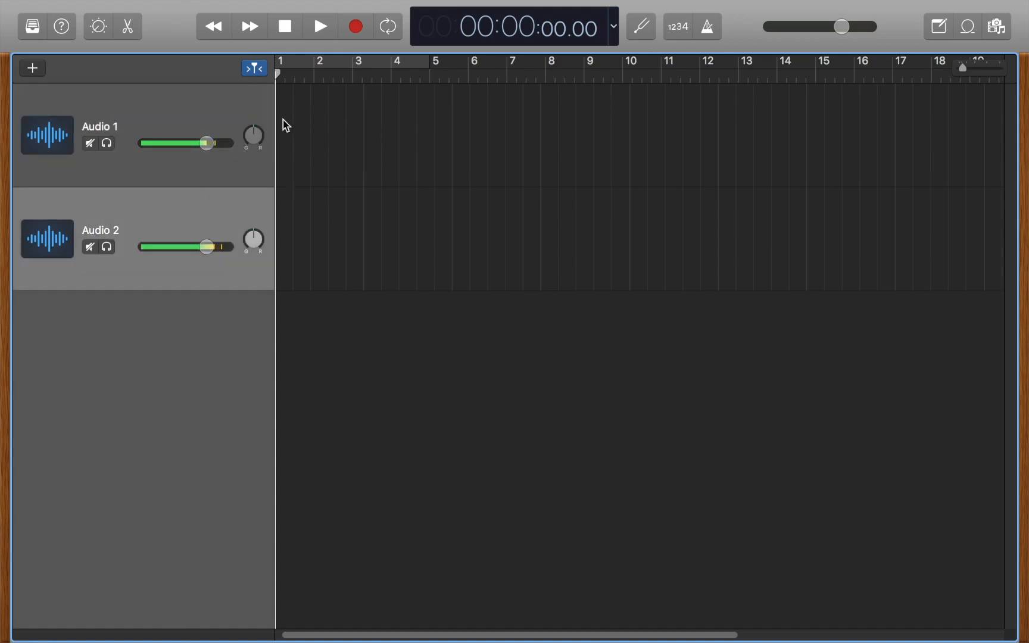
pyautogui.click(125, 119)
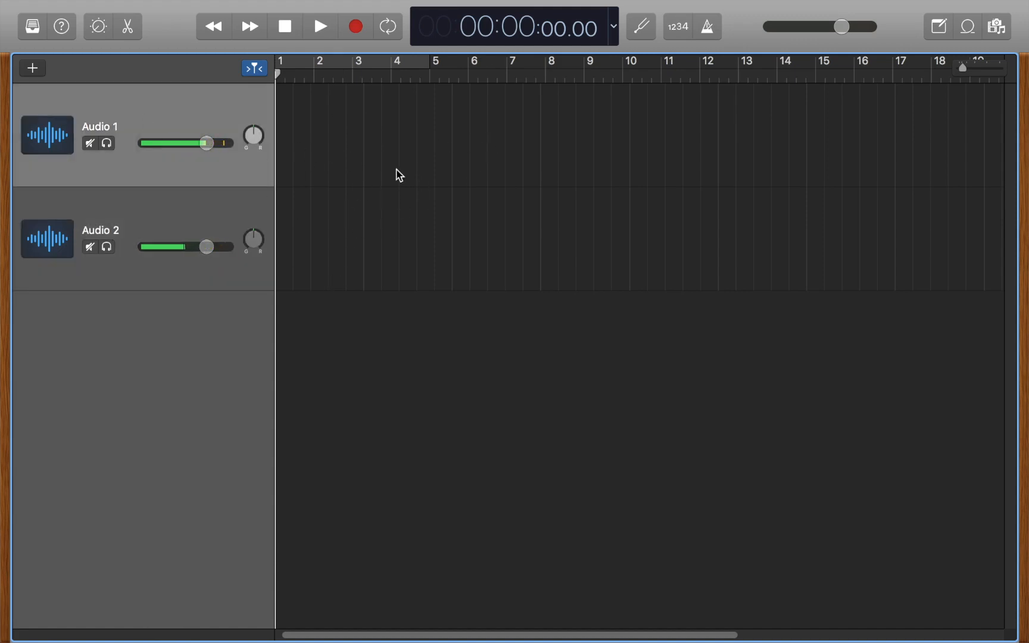
# - Switch to Finder and open the Son folder inside Documents, PRO, Youtube in a new tab
pyautogui.hotkey('ctrl', 'Left')
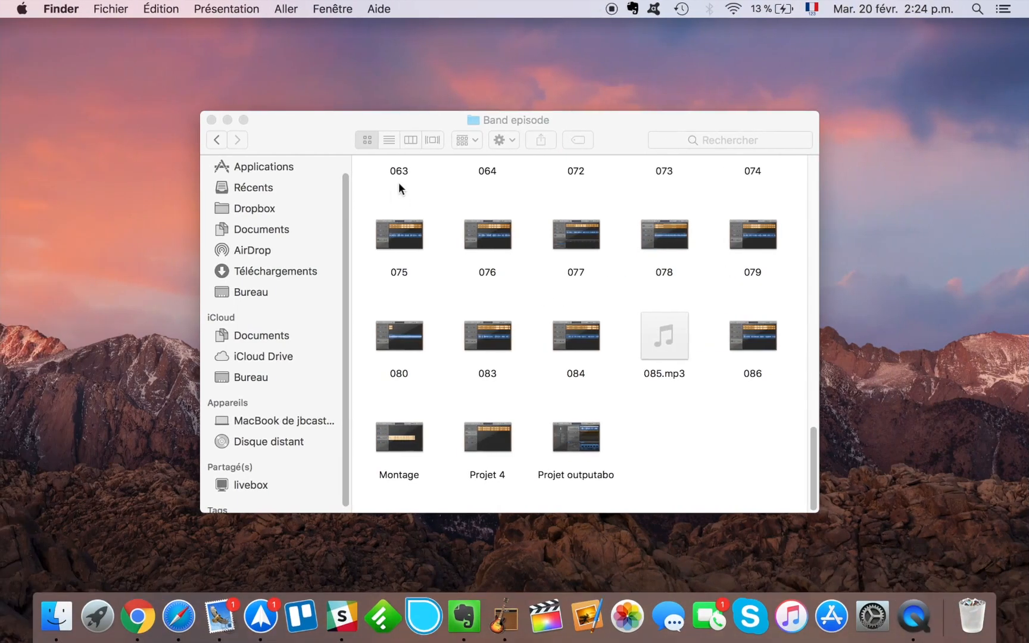
pyautogui.rightClick(284, 234)
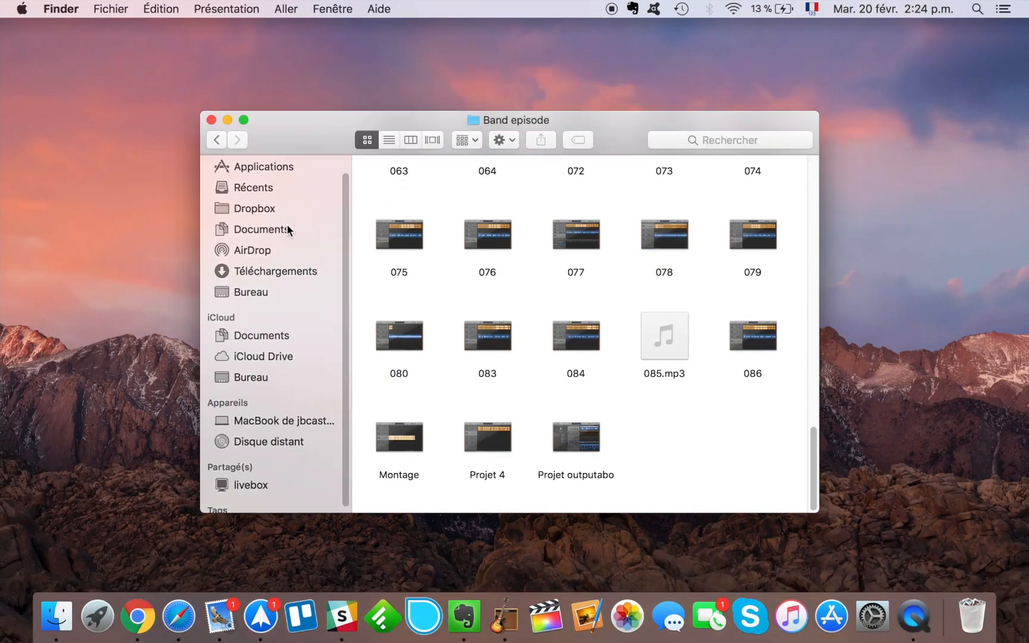
pyautogui.click(334, 230)
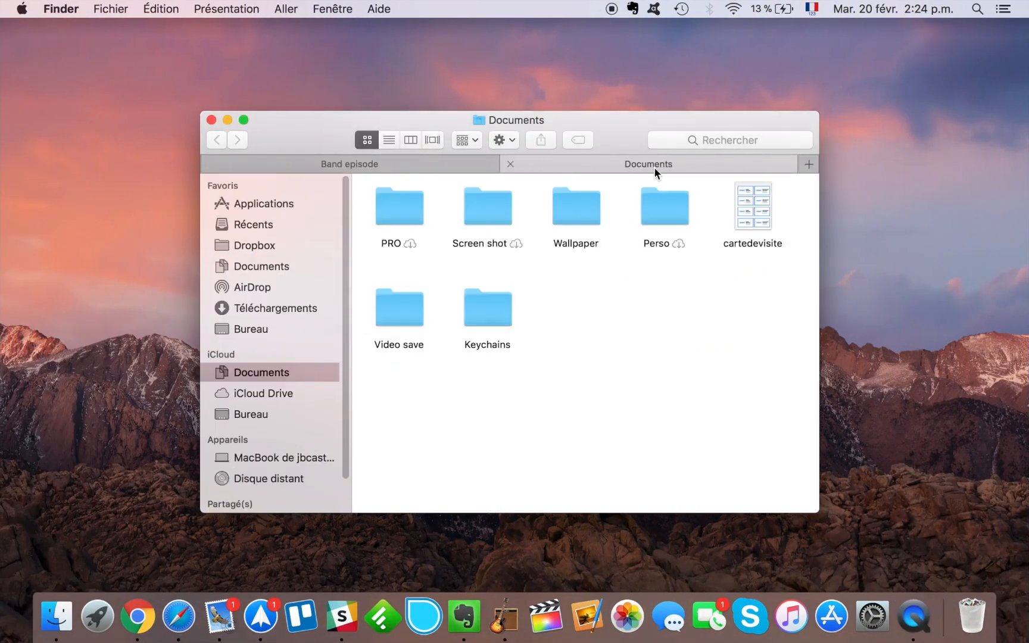
pyautogui.doubleClick(405, 207)
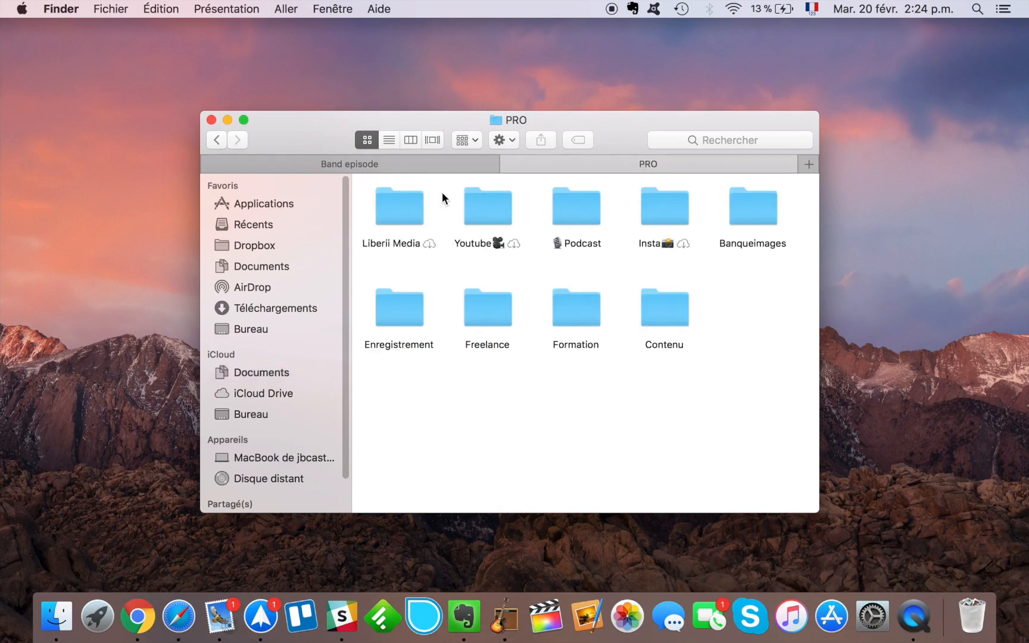
pyautogui.doubleClick(474, 203)
pyautogui.click(688, 212)
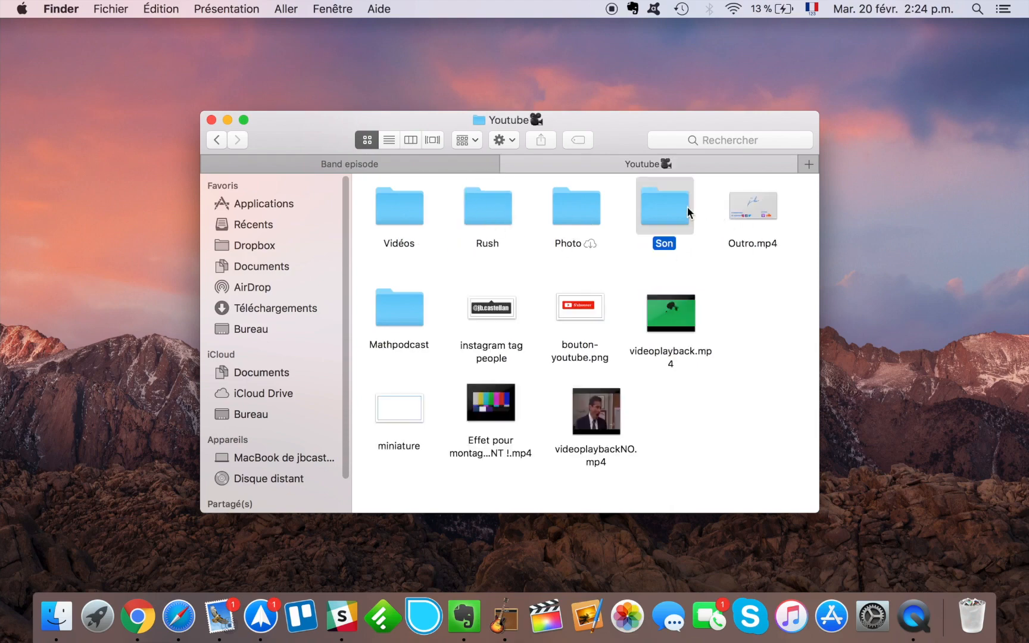
pyautogui.doubleClick(690, 222)
# - Import PNL - Tchiki Tchiki (instrumental).mp3 into GarageBand at the start of the Audio 1 track
pyautogui.scroll(-5, 650, 326)
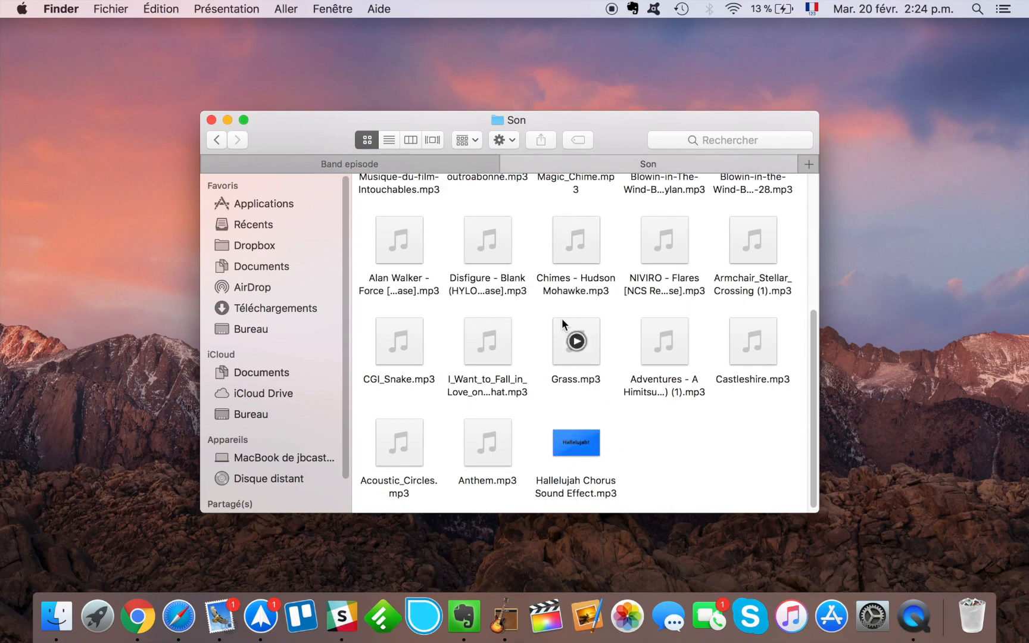
pyautogui.scroll(8, 417, 308)
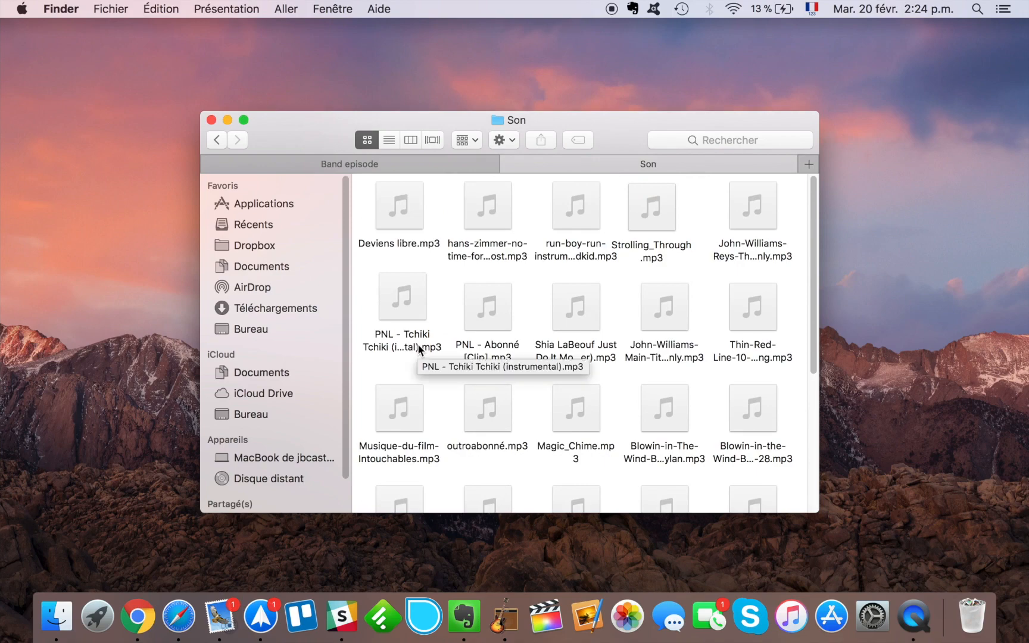
pyautogui.moveTo(419, 332); pyautogui.dragTo(638, 395)
pyautogui.hotkey('ctrl', 'Right')
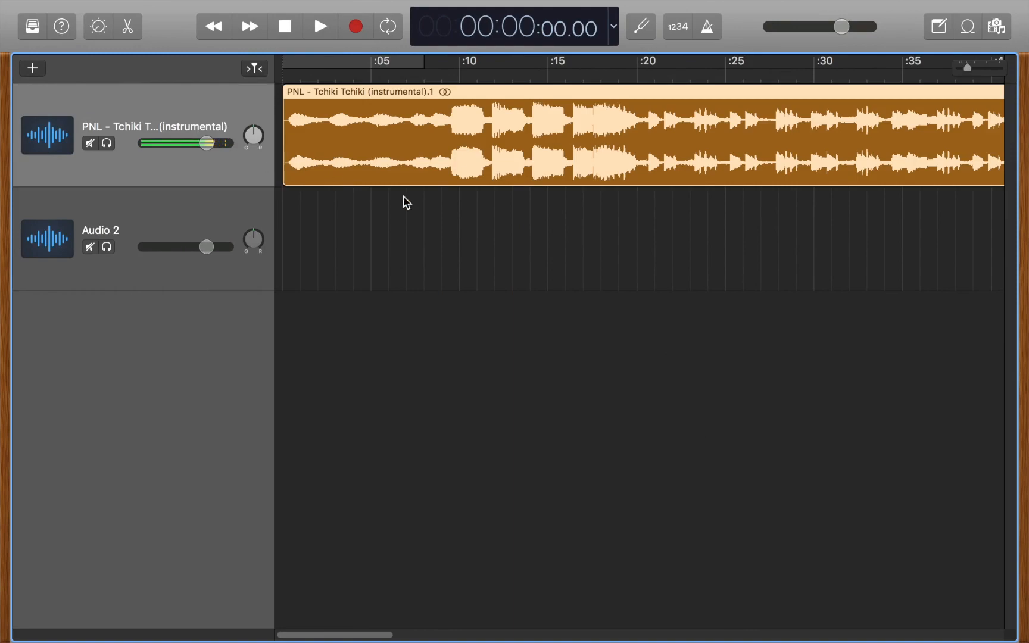
pyautogui.hscroll(10, 630, 181)
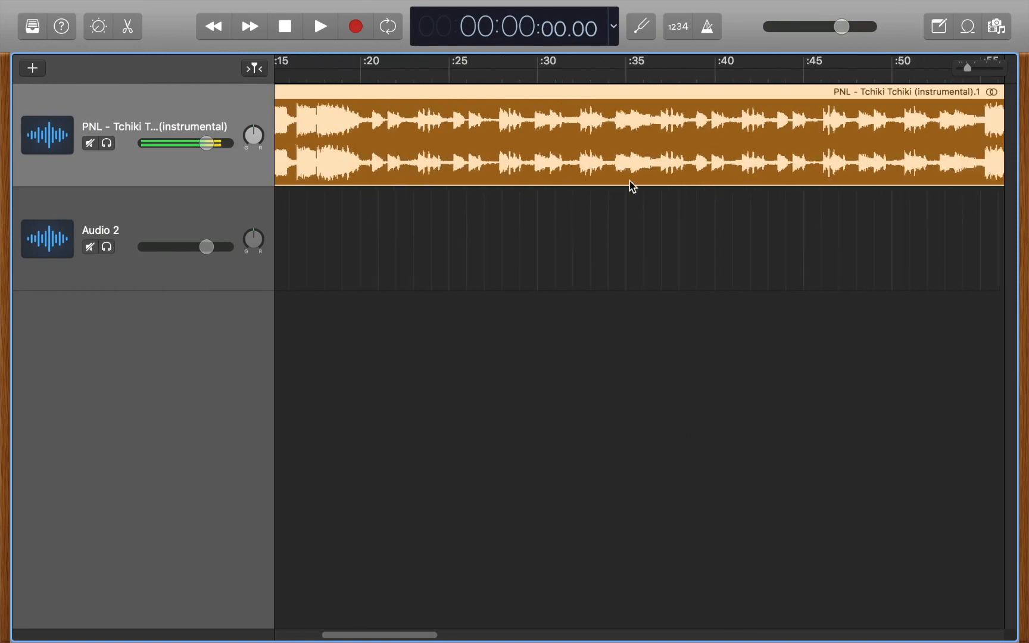
pyautogui.hscroll(20, 630, 181)
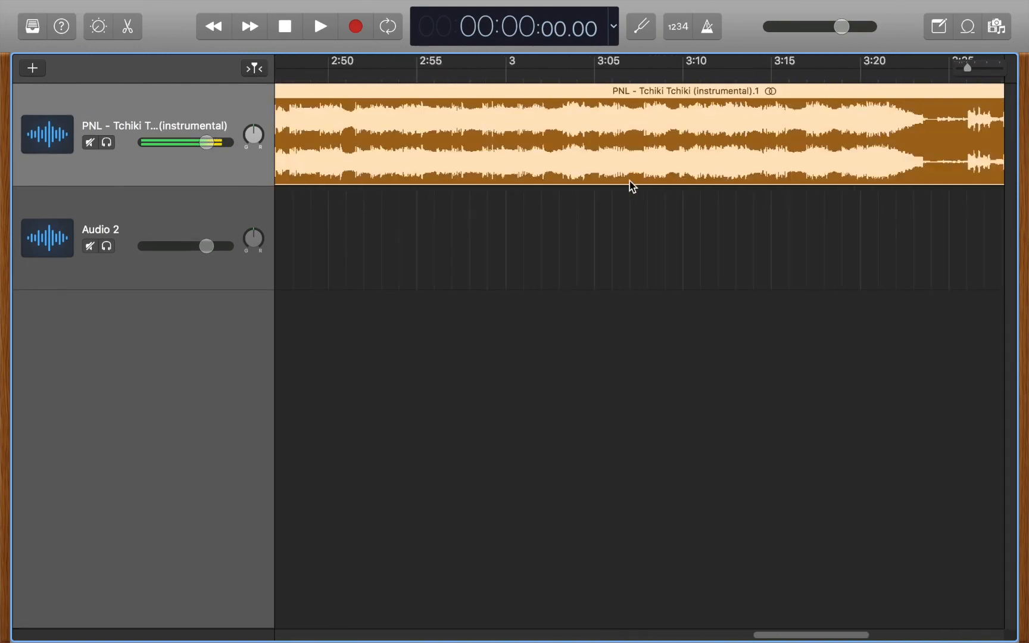
pyautogui.hscroll(-20, 630, 181)
pyautogui.hscroll(-15, 629, 181)
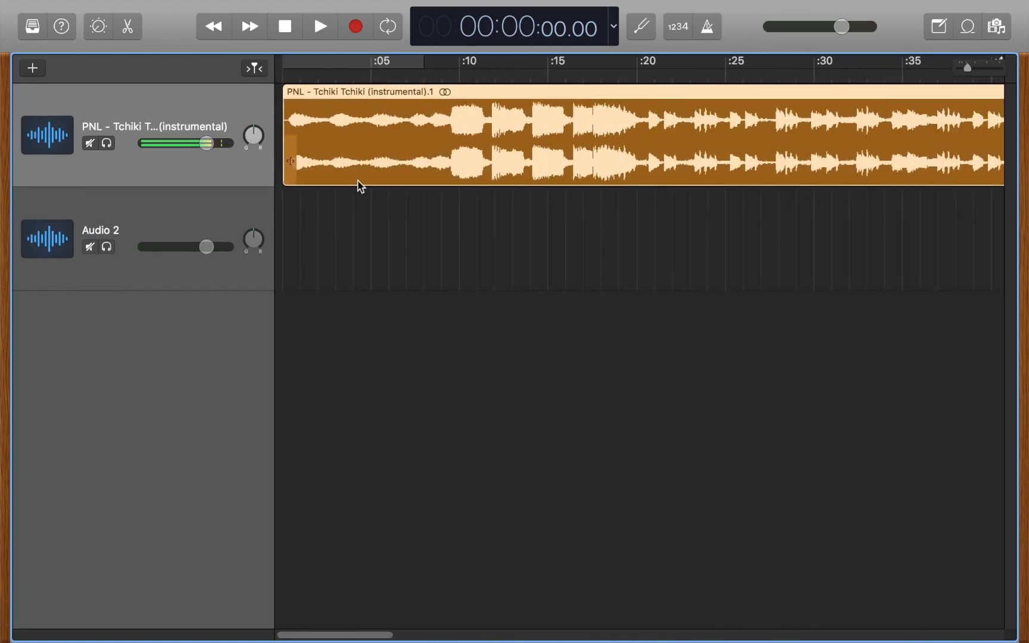
# - Record a voice take of about 11 seconds on the Audio 2 track, starting at the beginning of the project
pyautogui.click(236, 215)
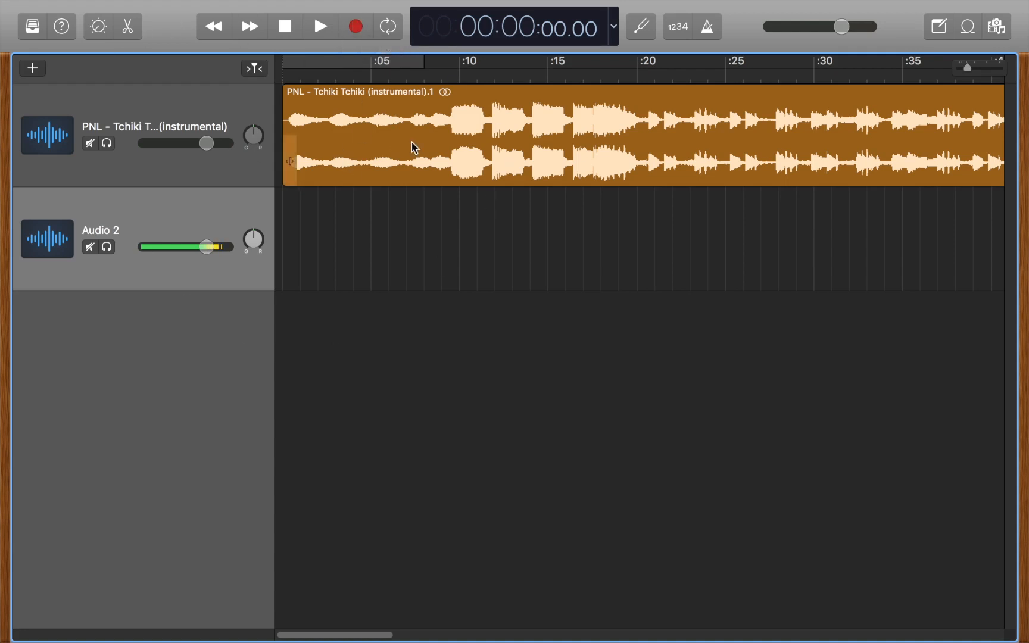
pyautogui.hscroll(15, 711, 77)
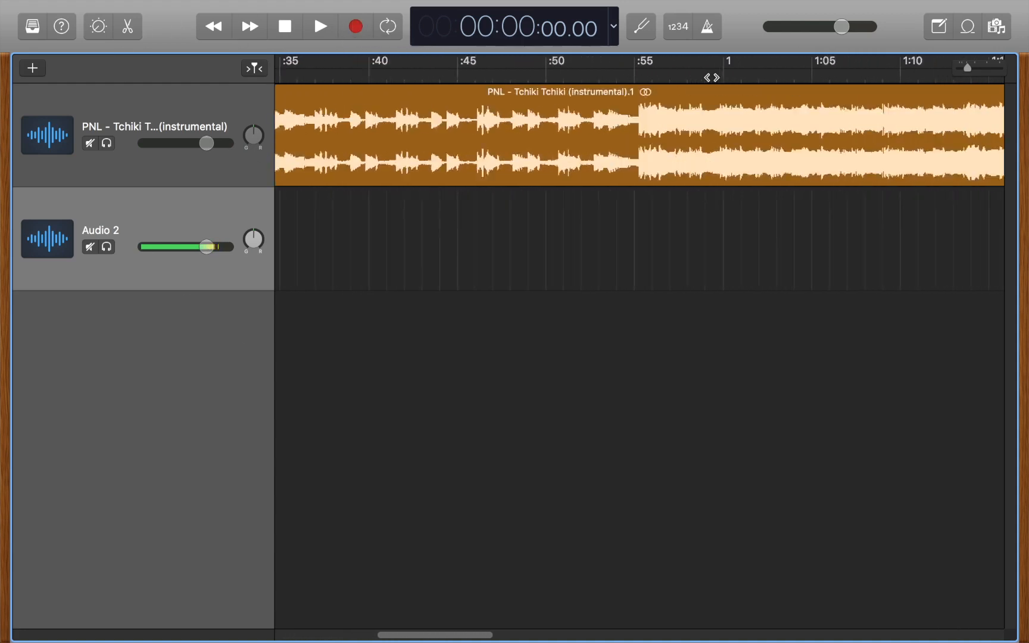
pyautogui.hscroll(20, 712, 77)
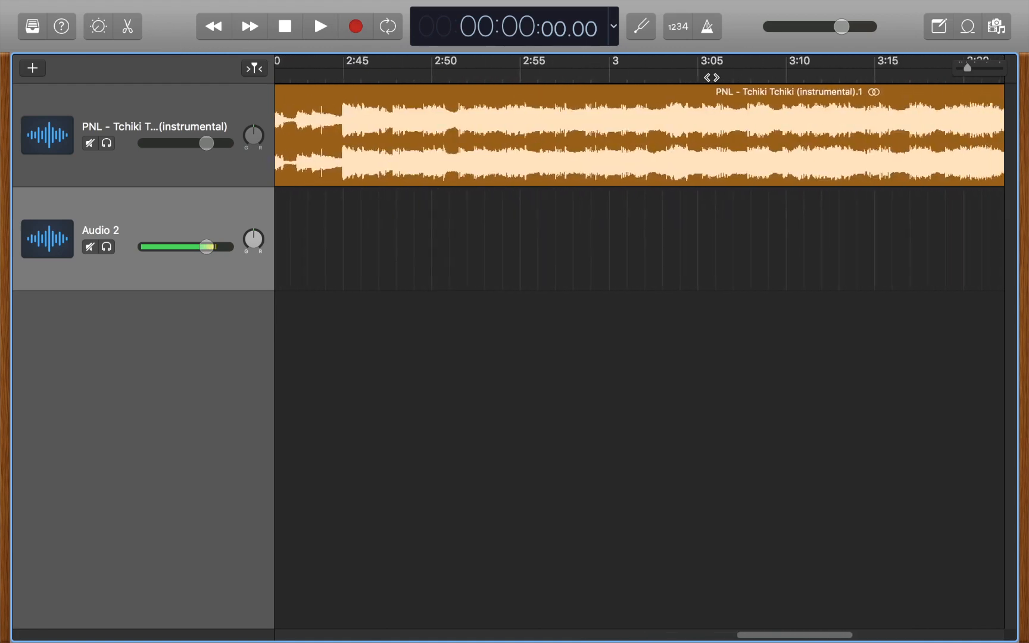
pyautogui.hscroll(8, 712, 78)
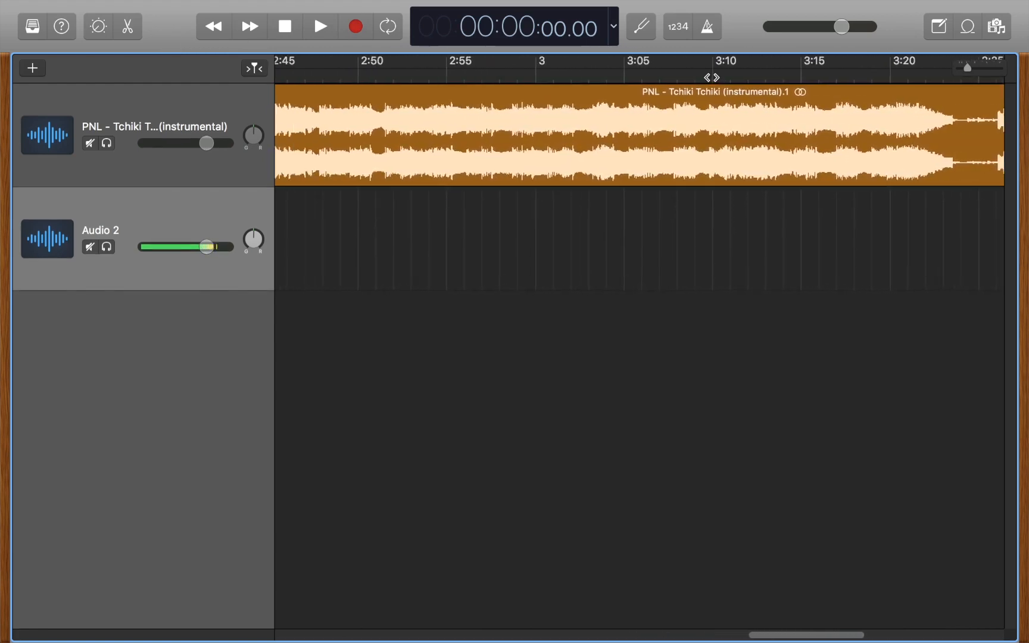
pyautogui.hscroll(-20, 536, 95)
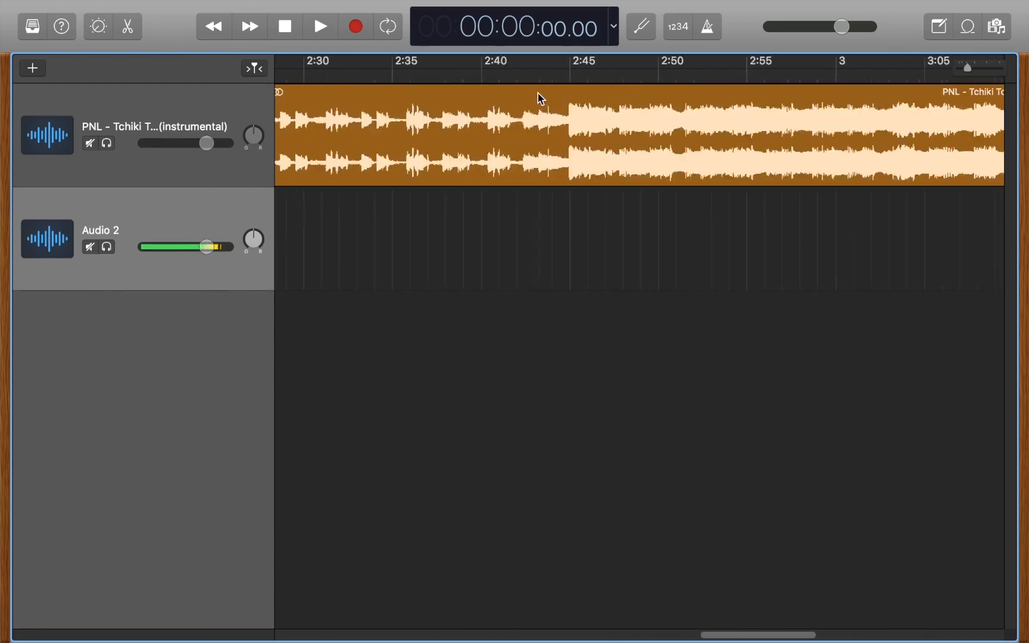
pyautogui.hscroll(-20, 539, 122)
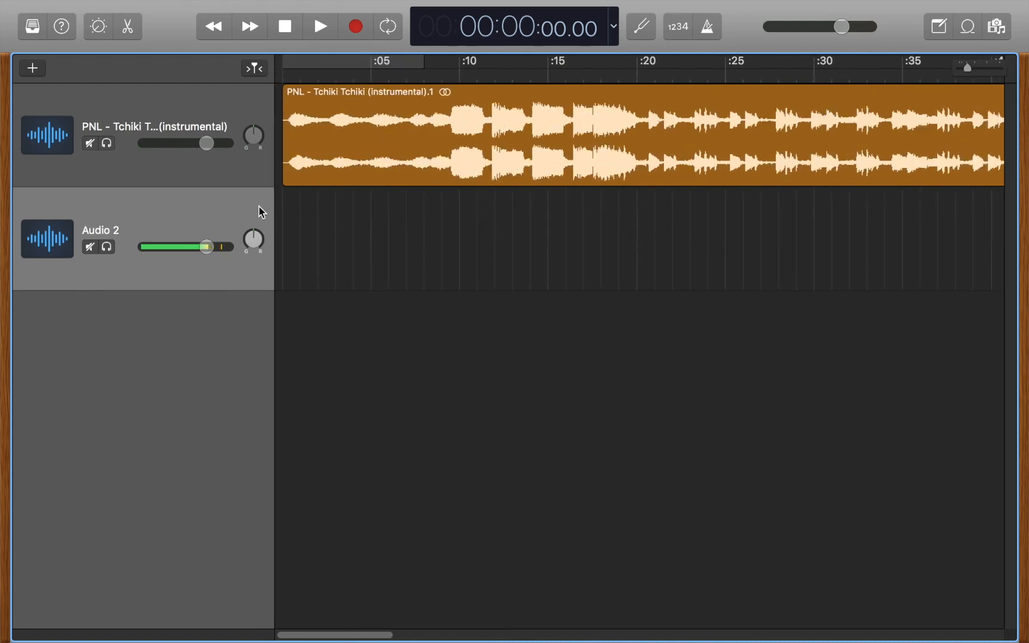
pyautogui.click(355, 28)
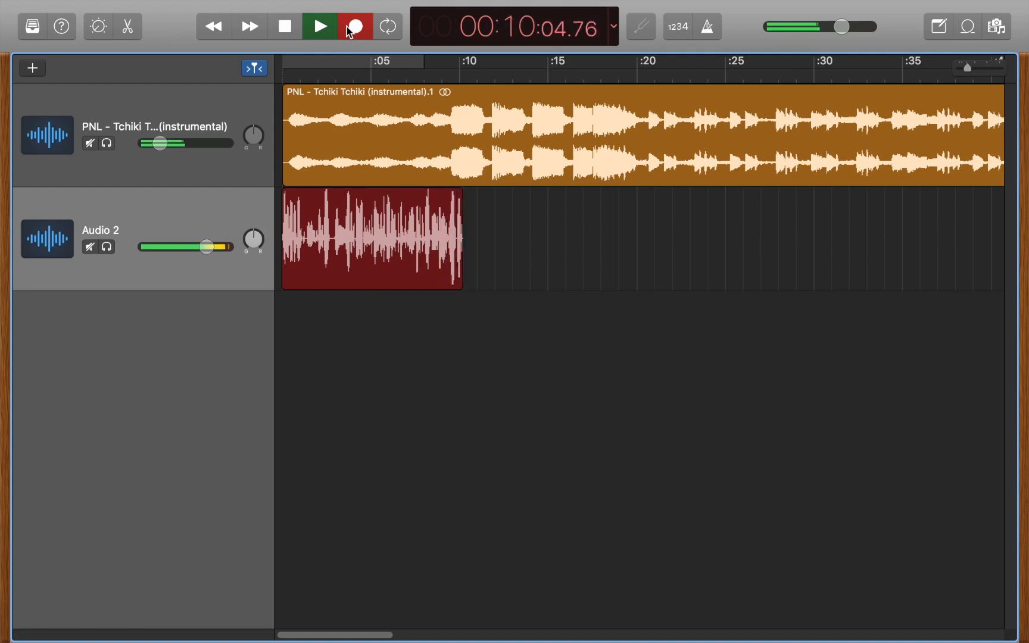
pyautogui.click(289, 34)
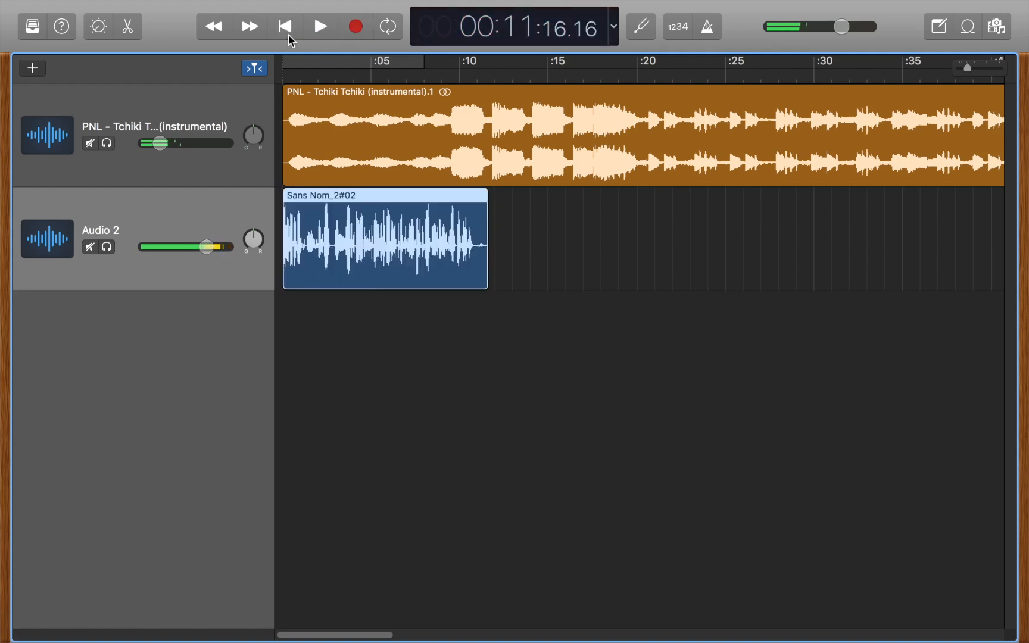
# - Split the music region just after the voice take ends, at about 11 seconds, and delete the remainder
pyautogui.click(500, 74)
pyautogui.click(488, 75)
pyautogui.click(506, 71)
pyautogui.click(493, 74)
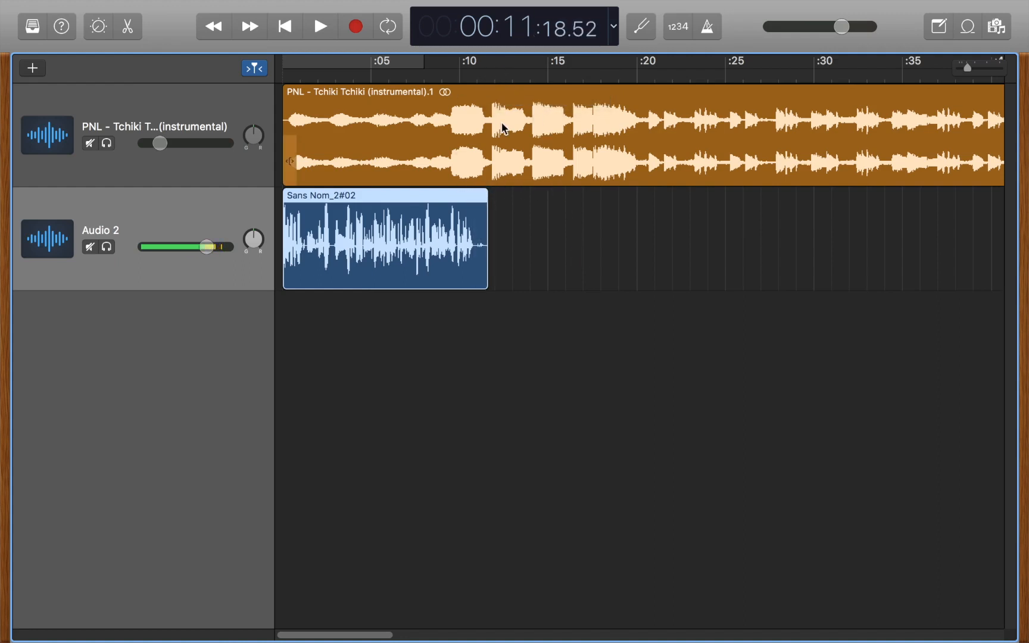
pyautogui.click(510, 108)
pyautogui.click(493, 79)
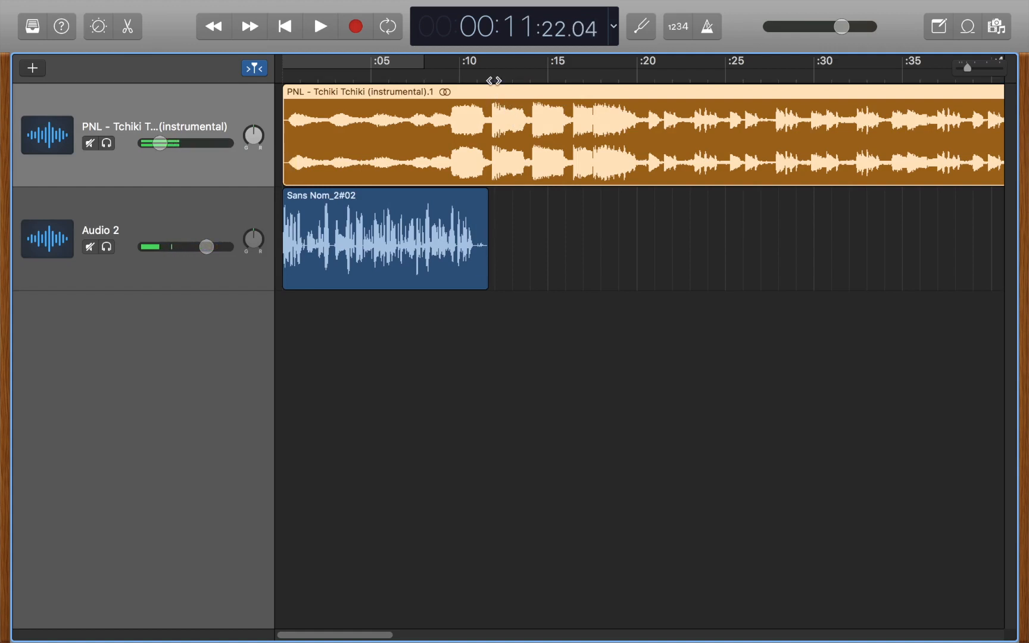
pyautogui.press('super+t')
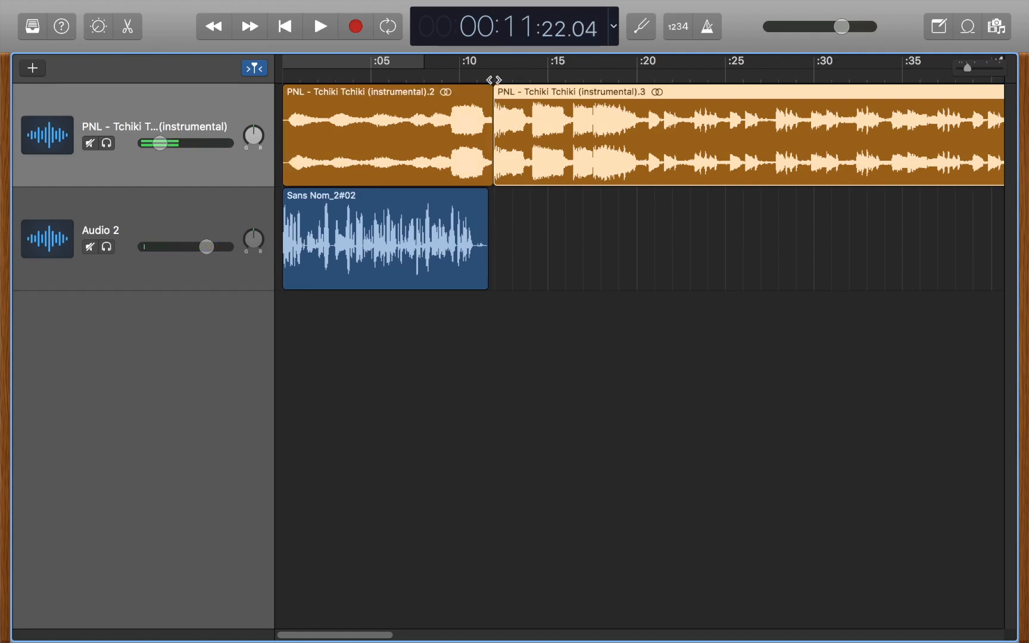
pyautogui.press('Delete')
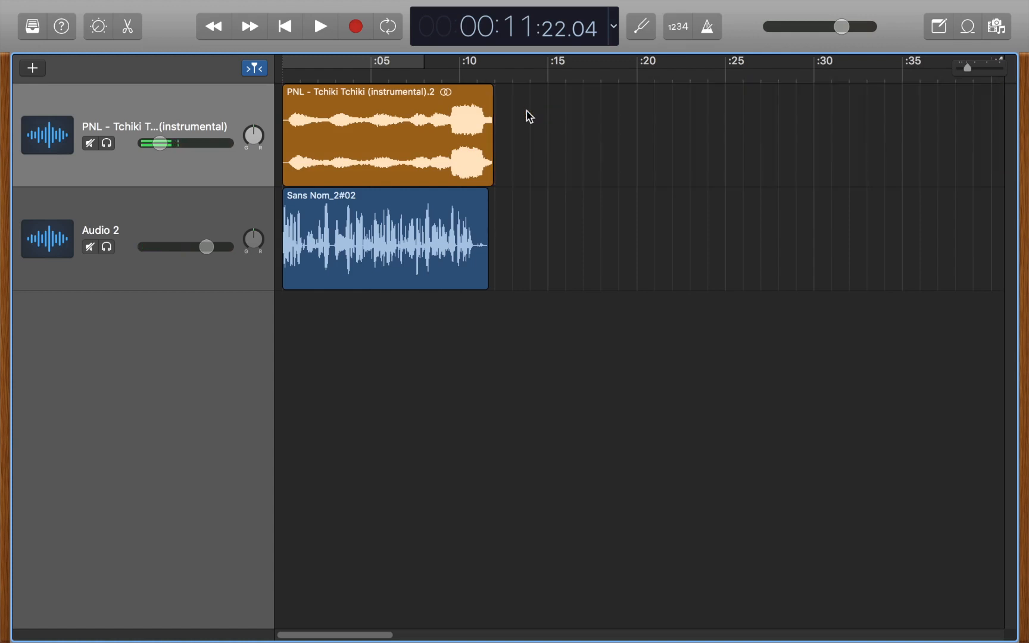
# - Raise the music track's volume to -8.8 dB while playing the mix from the beginning
pyautogui.click(285, 75)
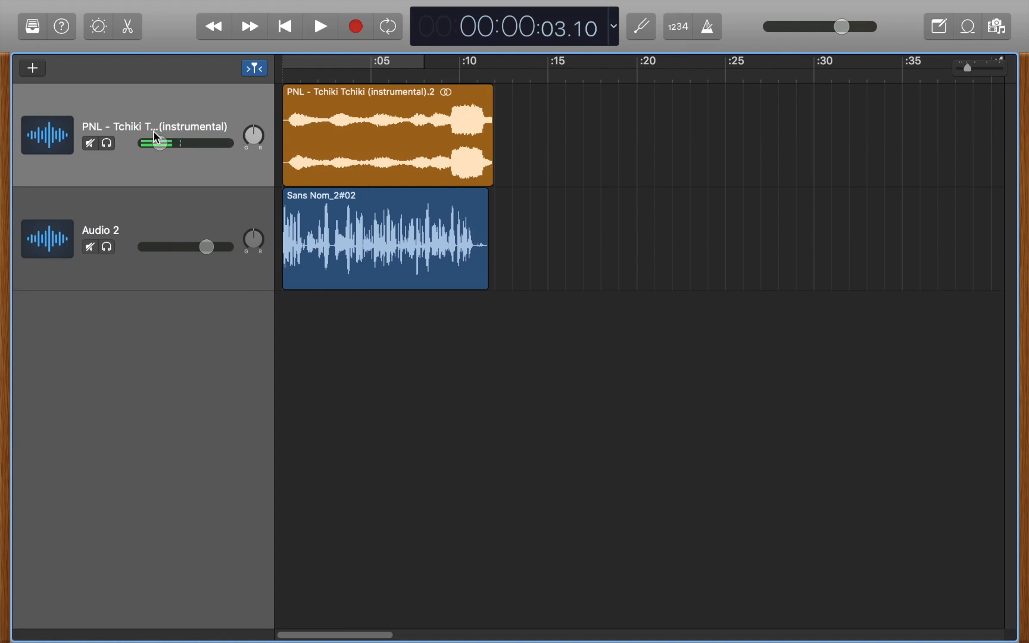
pyautogui.moveTo(167, 149)
pyautogui.mouseDown()
pyautogui.moveTo(216, 149)
pyautogui.moveTo(170, 143)
pyautogui.mouseUp()
pyautogui.click(285, 26)
pyautogui.click(328, 28)
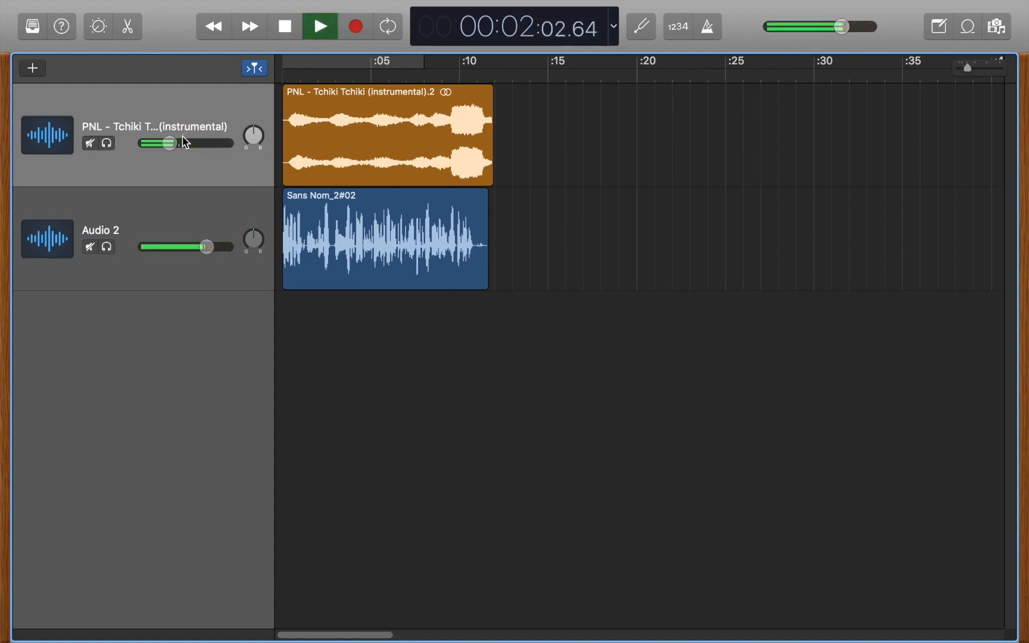
pyautogui.moveTo(170, 143); pyautogui.dragTo(179, 143)
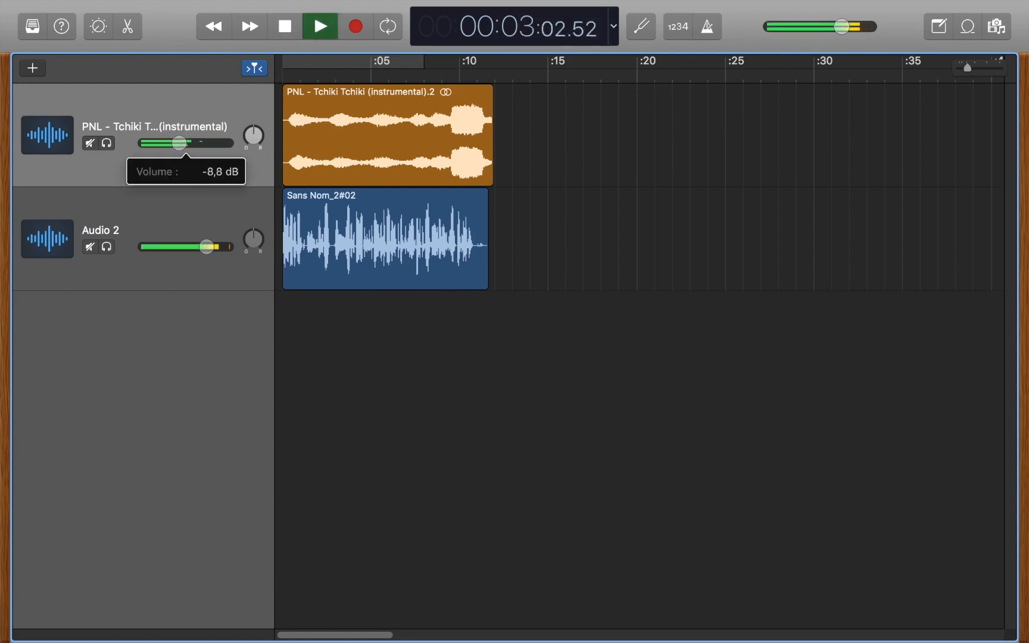
pyautogui.click(286, 30)
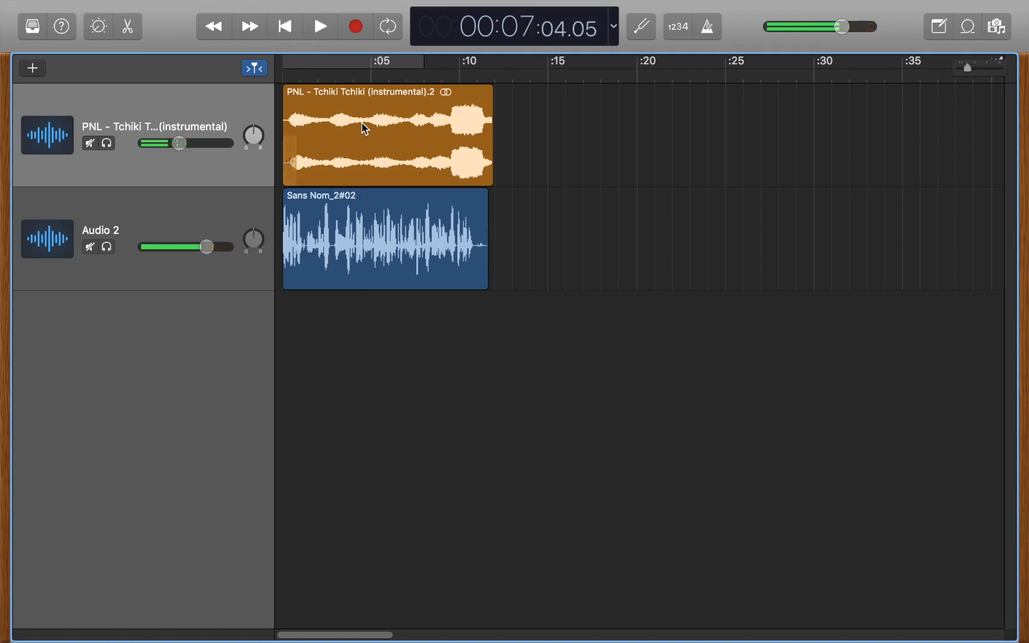
# - Play the mix from about 7 seconds to past the end of both regions
pyautogui.moveTo(445, 154)
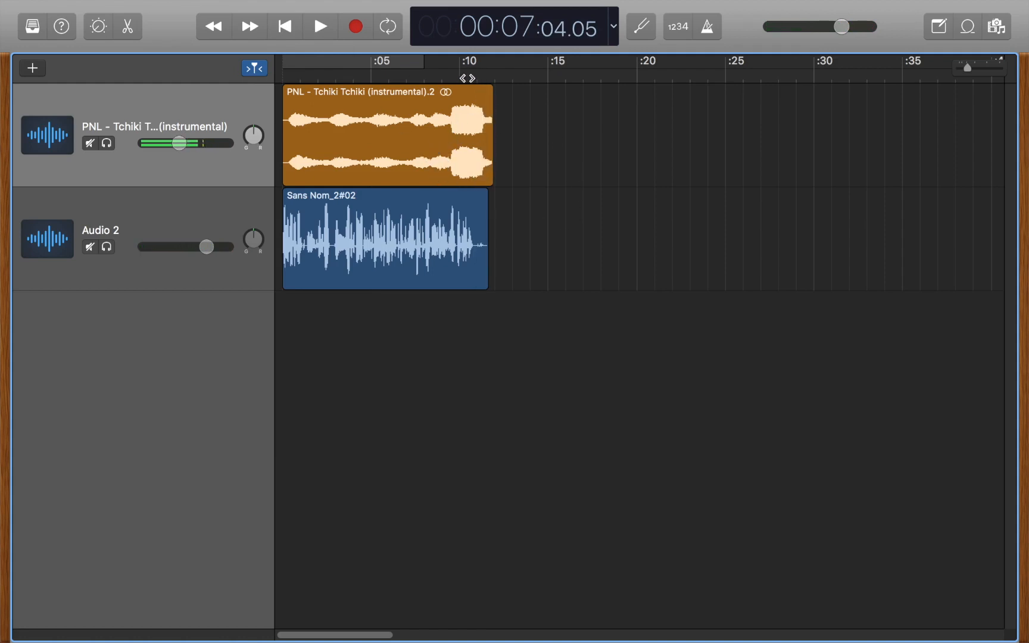
pyautogui.click(321, 28)
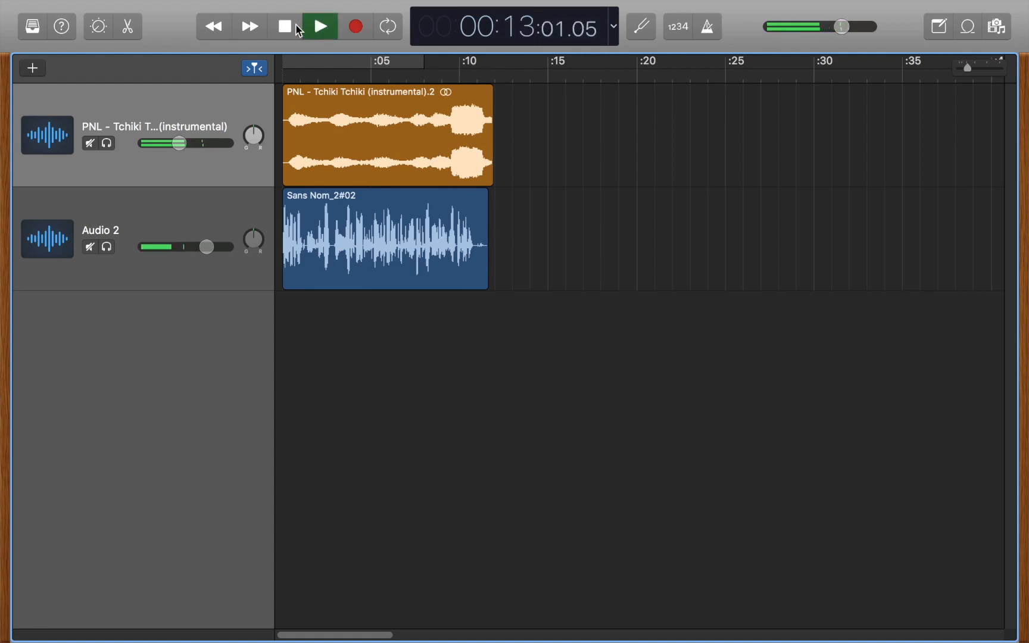
pyautogui.click(300, 28)
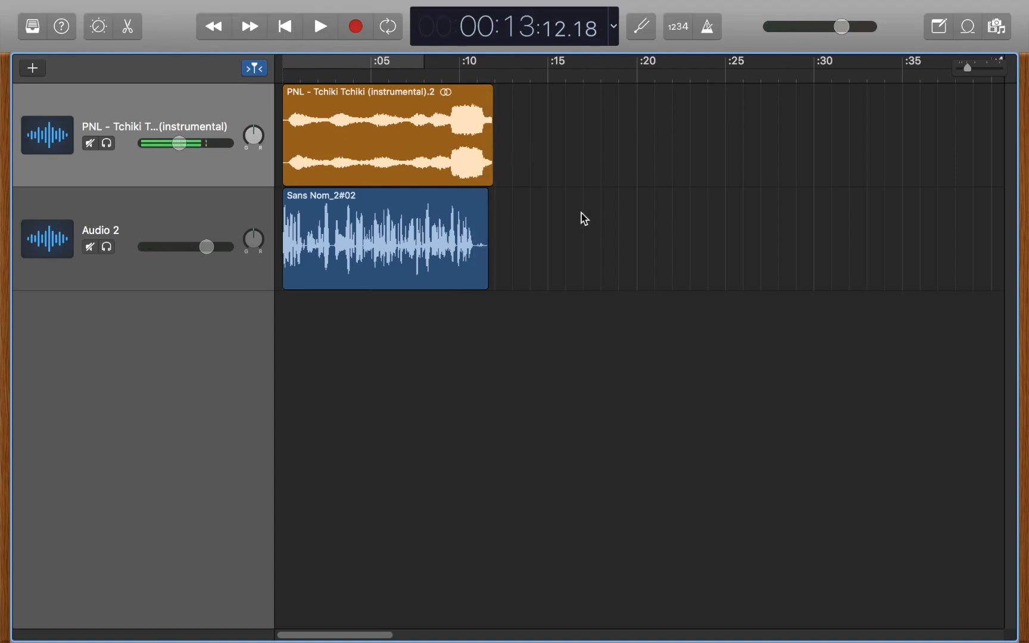
# - Add a fade-out to the project on the master track
pyautogui.rightClick(415, 144)
pyautogui.click(380, 8)
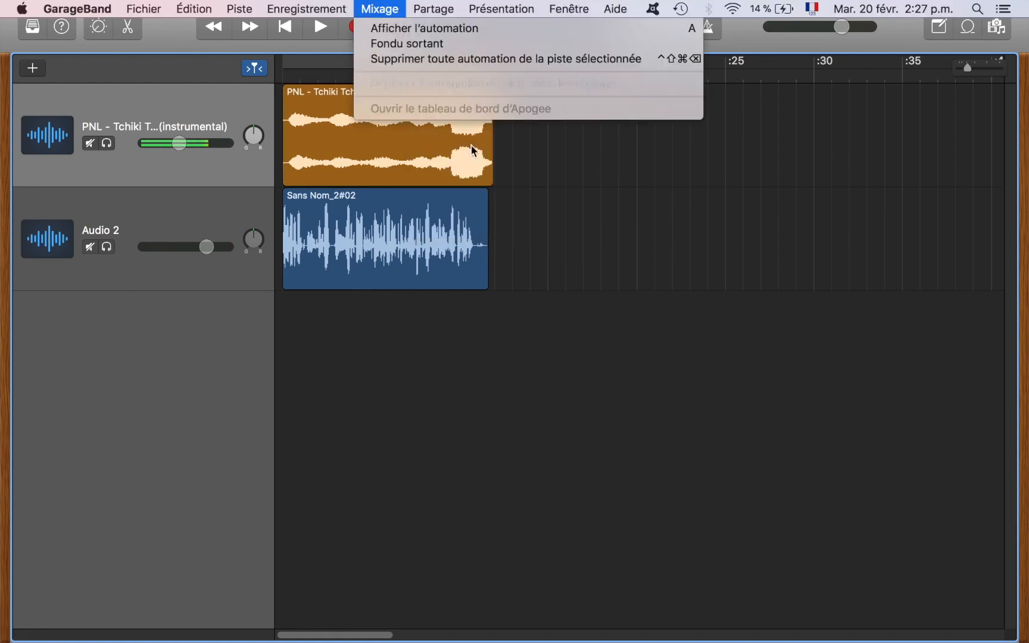
pyautogui.click(600, 410)
pyautogui.click(365, 7)
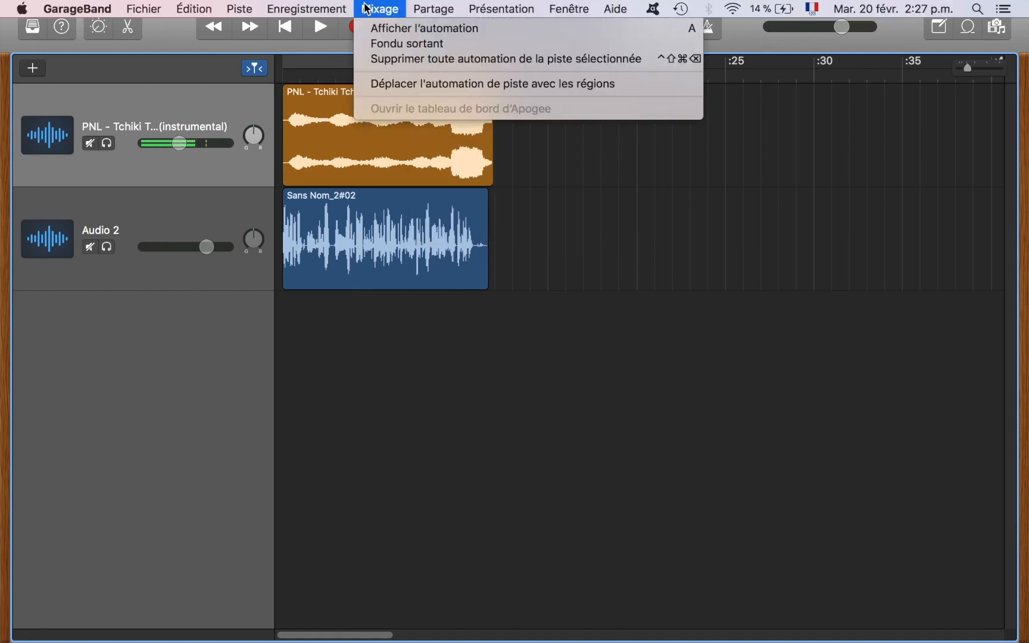
pyautogui.click(383, 44)
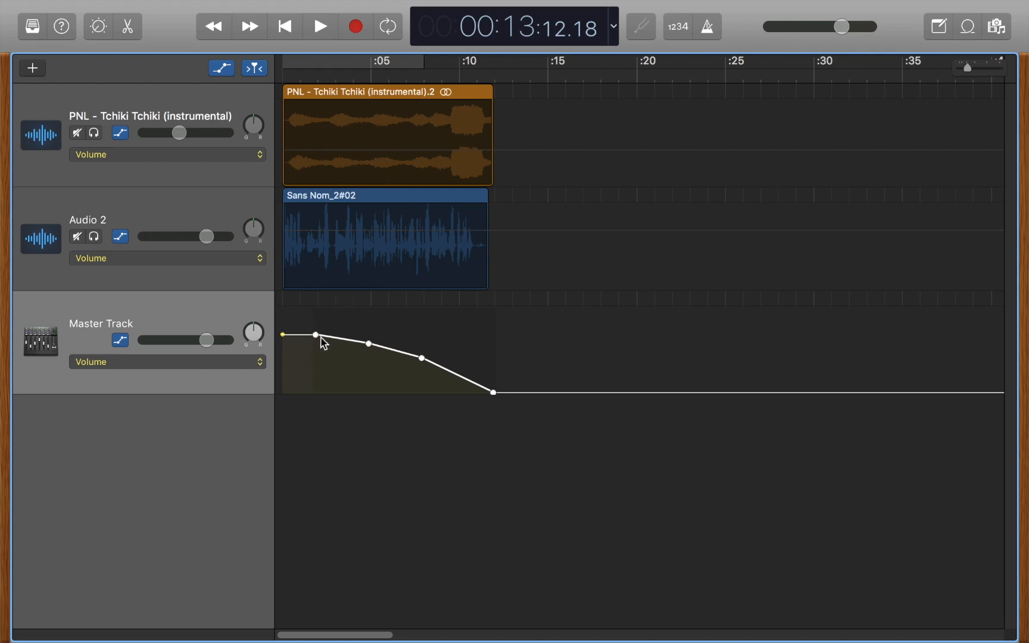
# - Reshape the master track's volume fade-out so it starts at about 9 seconds and reaches silence at about 14 seconds
pyautogui.moveTo(321, 337); pyautogui.dragTo(442, 351)
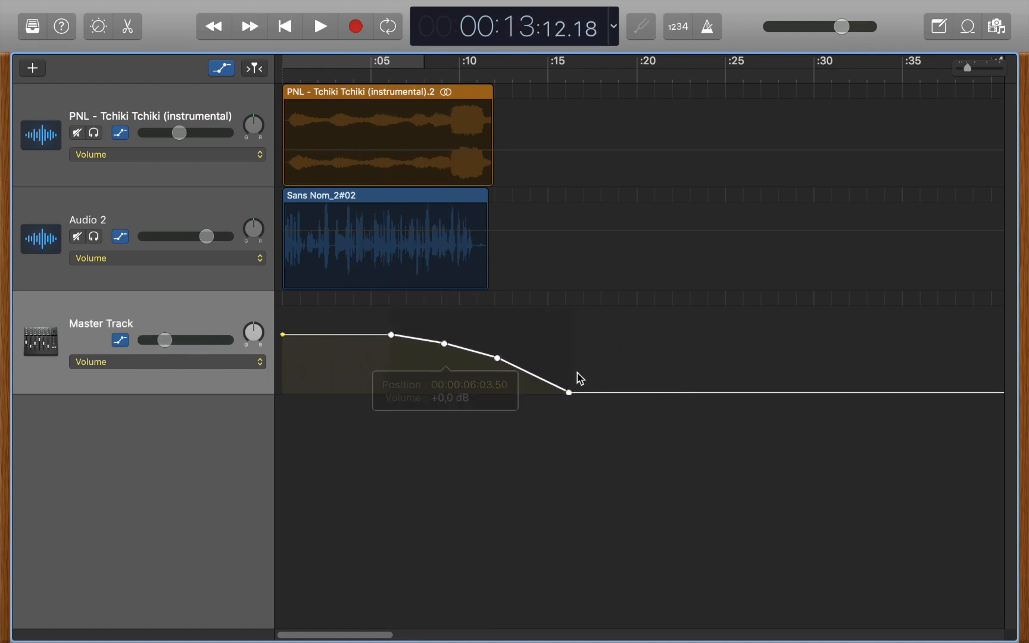
pyautogui.moveTo(571, 393); pyautogui.dragTo(527, 392)
pyautogui.moveTo(498, 358); pyautogui.dragTo(444, 357)
pyautogui.moveTo(391, 335); pyautogui.dragTo(466, 354)
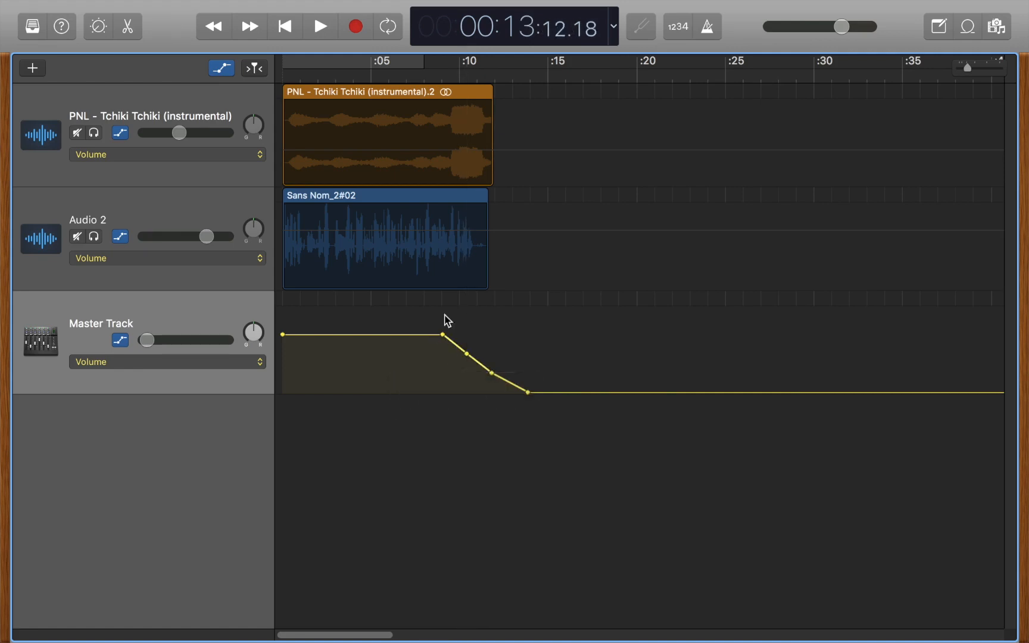
# - Play the project with looping off, jumping to about 9 seconds to listen through the fade-out
pyautogui.click(423, 75)
pyautogui.click(373, 66)
pyautogui.click(382, 75)
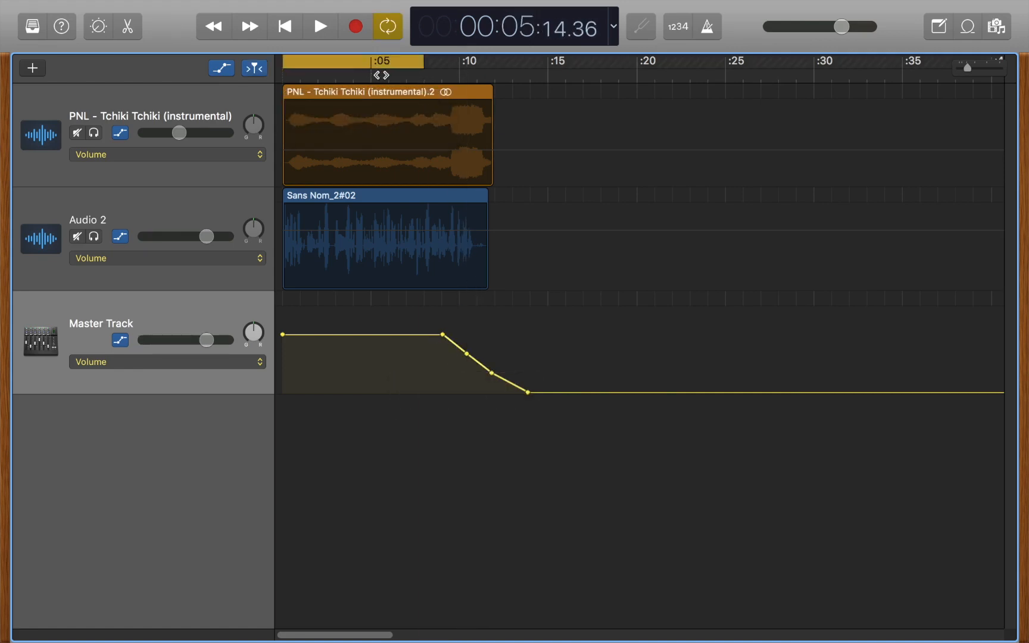
pyautogui.click(322, 36)
pyautogui.click(389, 35)
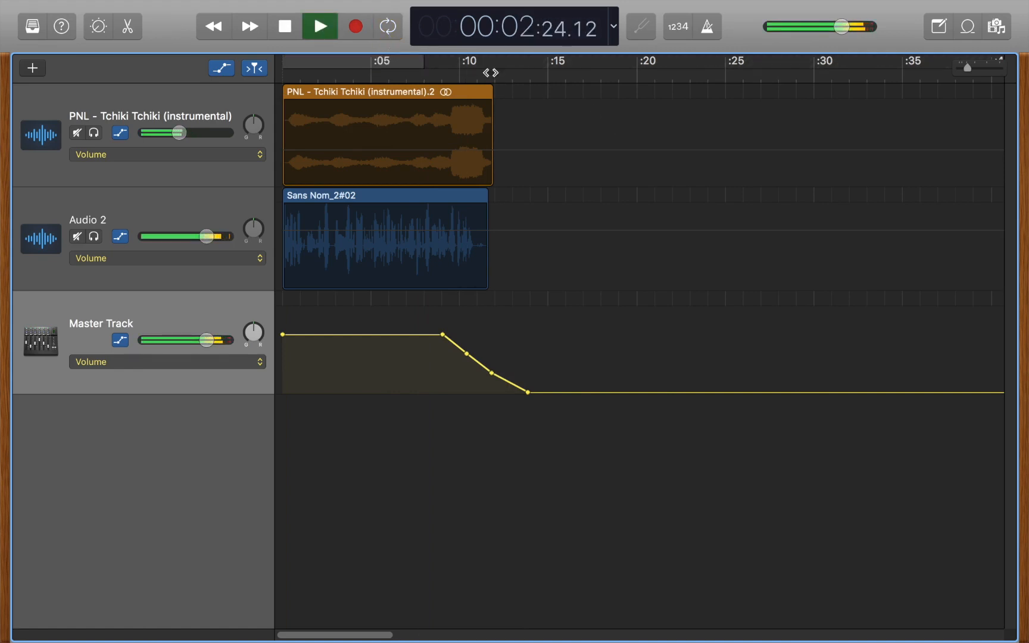
pyautogui.click(441, 76)
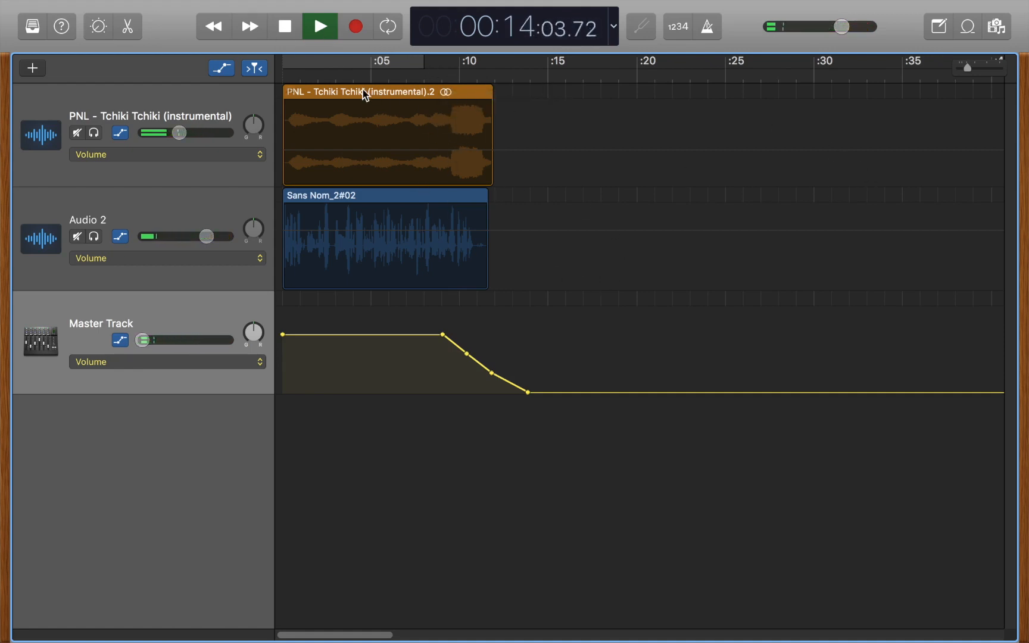
pyautogui.click(319, 26)
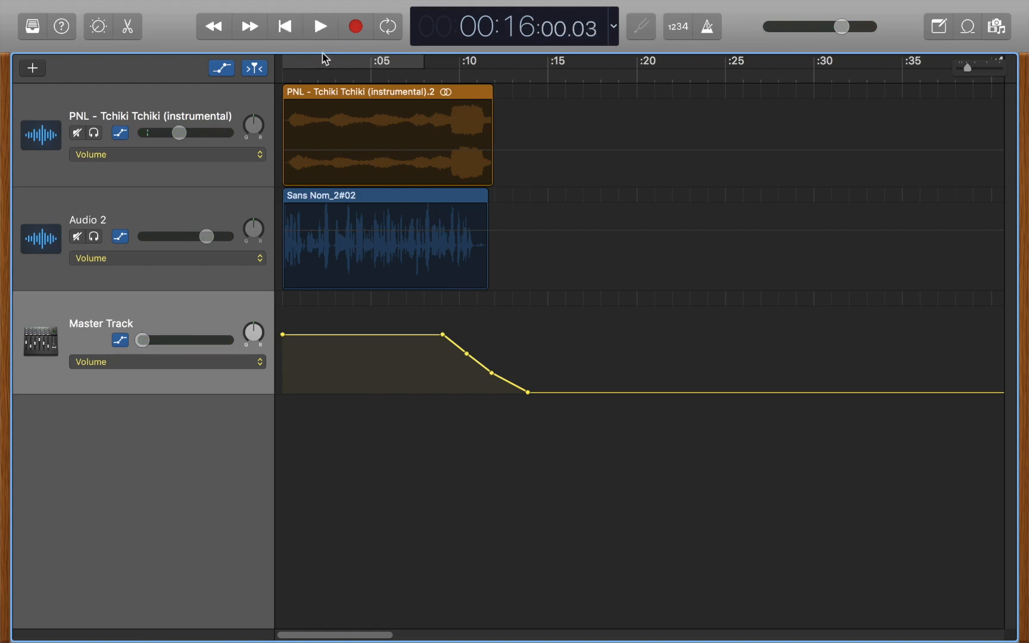
# - Look over the timeline beyond the fade-out, up to about the four-minute mark
pyautogui.hscroll(20, 836, 307)
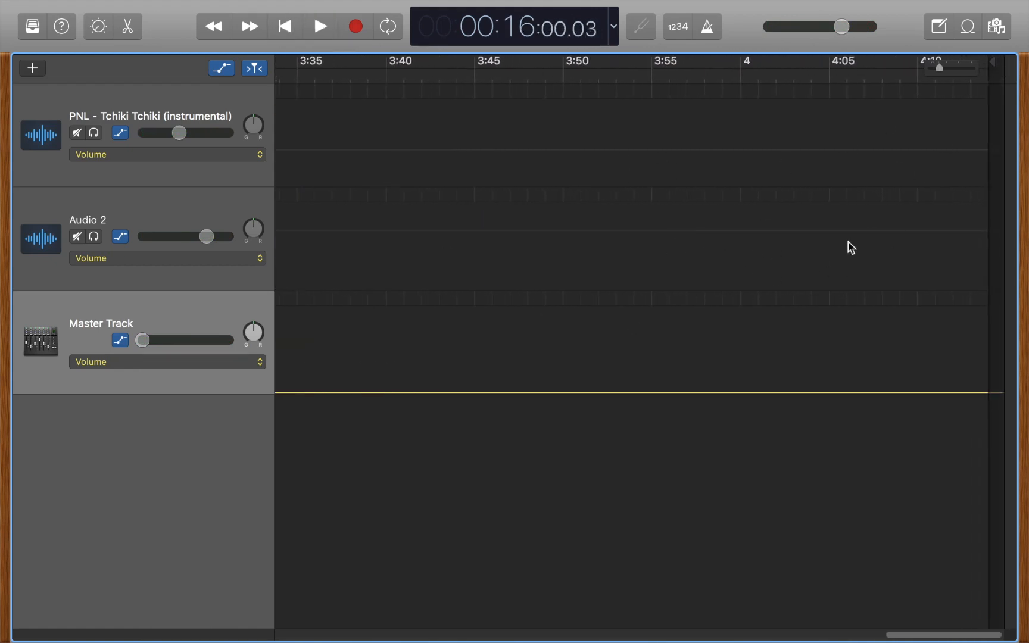
pyautogui.hscroll(-8, 853, 248)
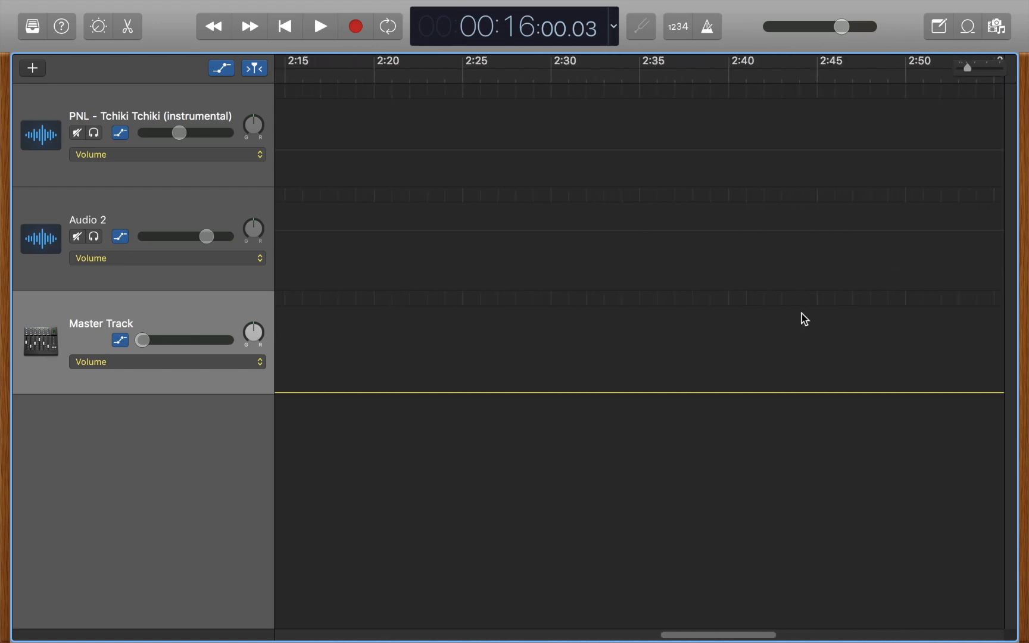
pyautogui.hscroll(-12, 804, 319)
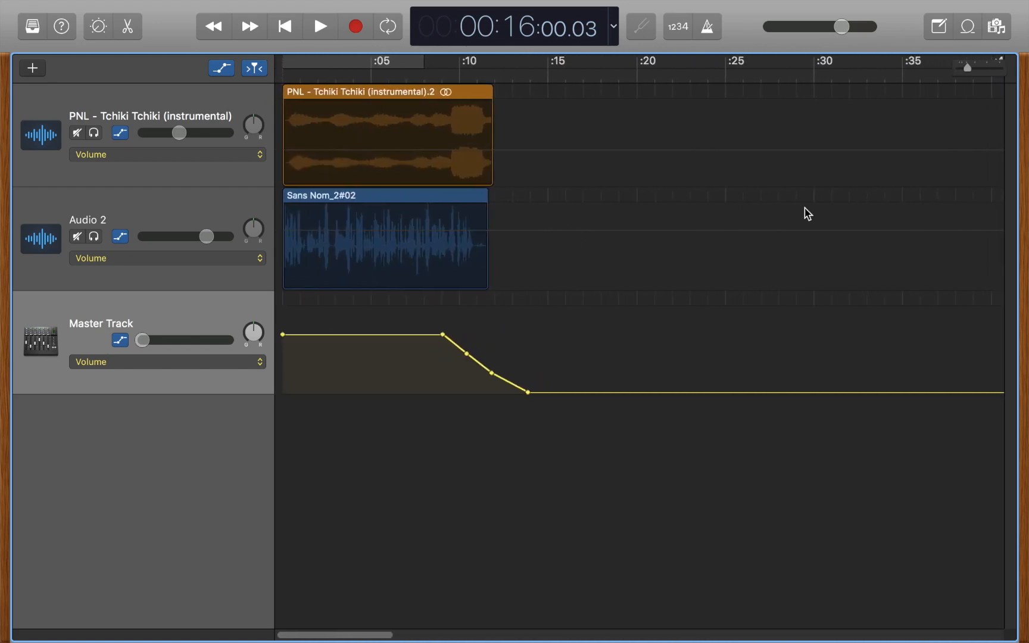
pyautogui.hscroll(17, 863, 145)
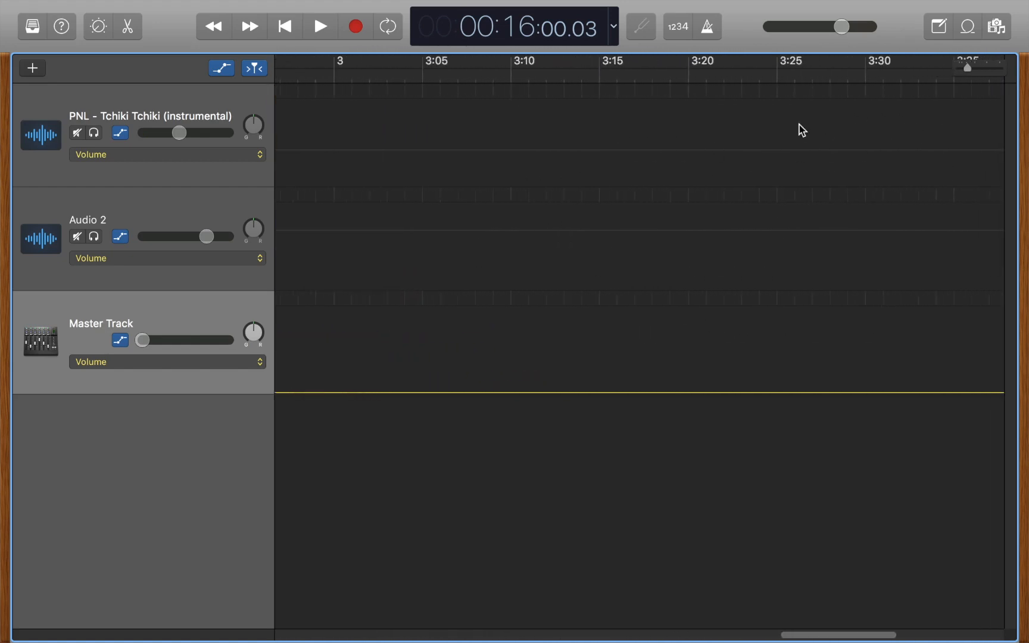
pyautogui.hscroll(-10, 742, 112)
pyautogui.hscroll(-8, 740, 106)
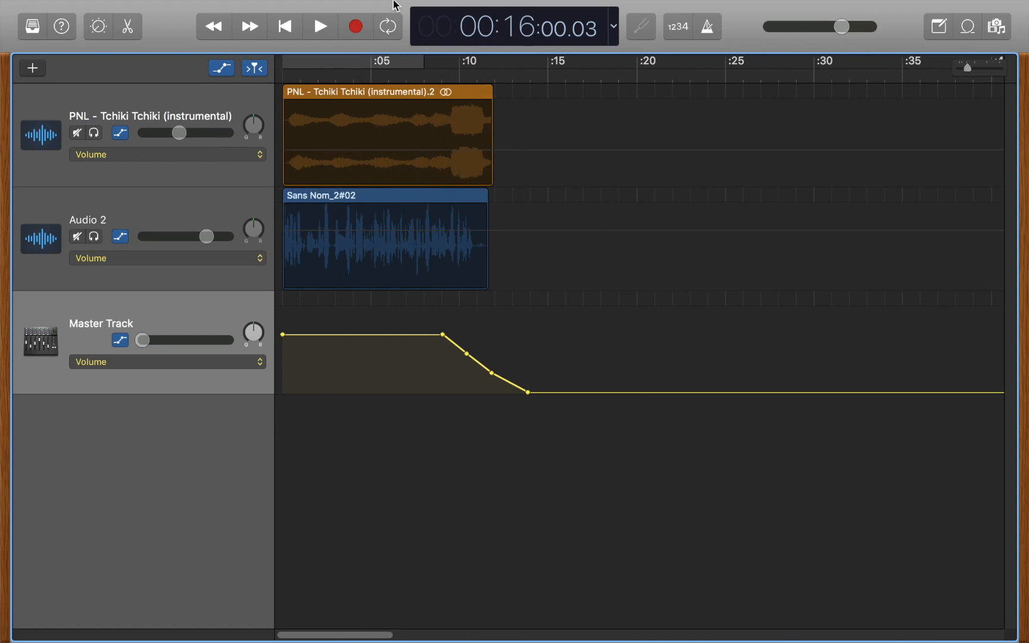
# - Export the song to disk in the Episodes folder as an MP3 named testoutro, at Meilleure qualité (256 kbit/s)
pyautogui.moveTo(396, 5)
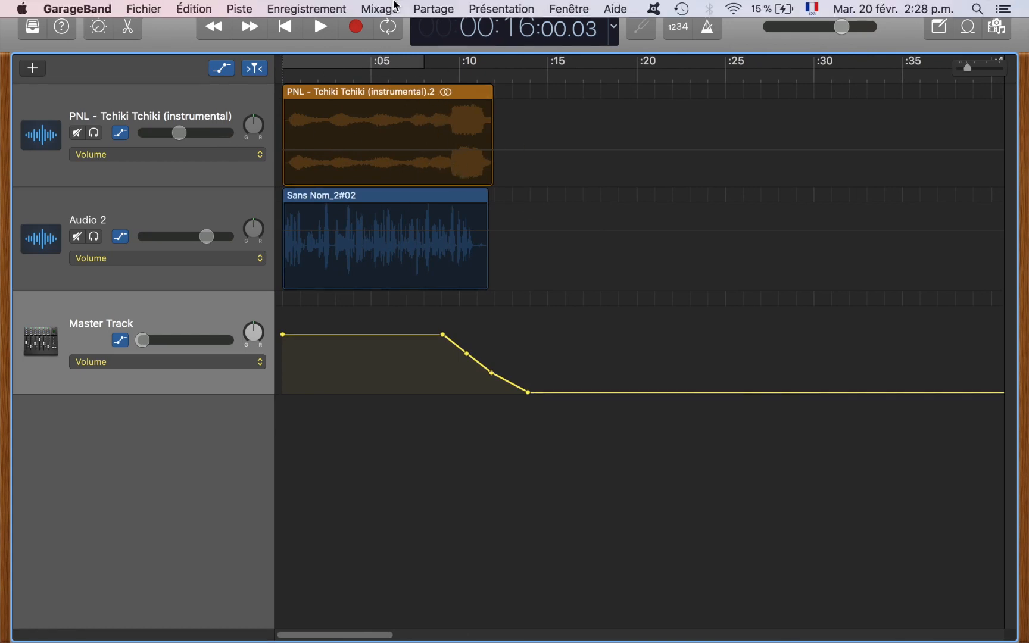
pyautogui.click(431, 8)
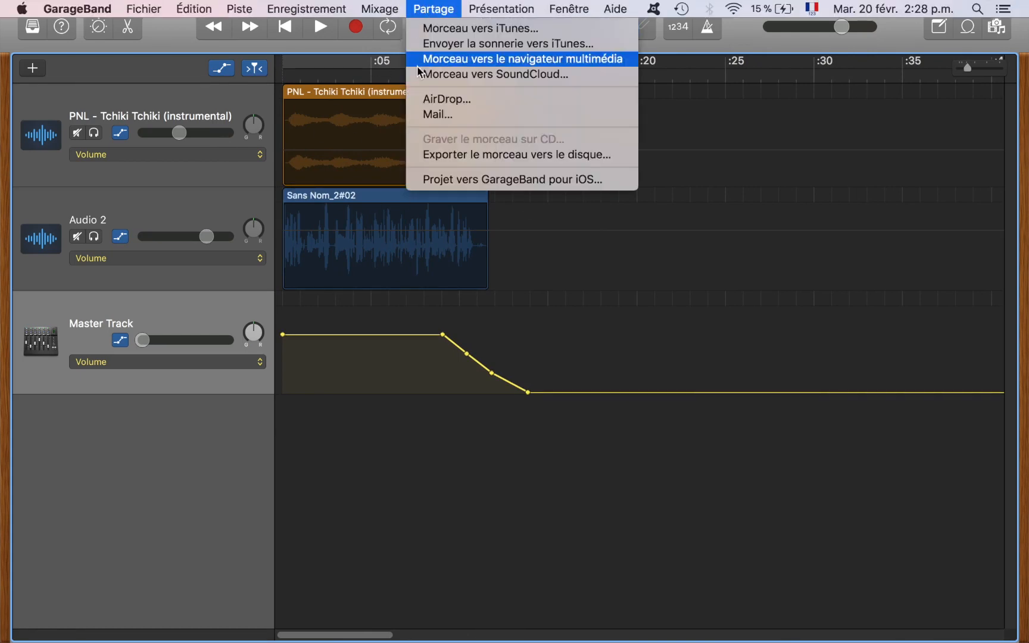
pyautogui.click(453, 156)
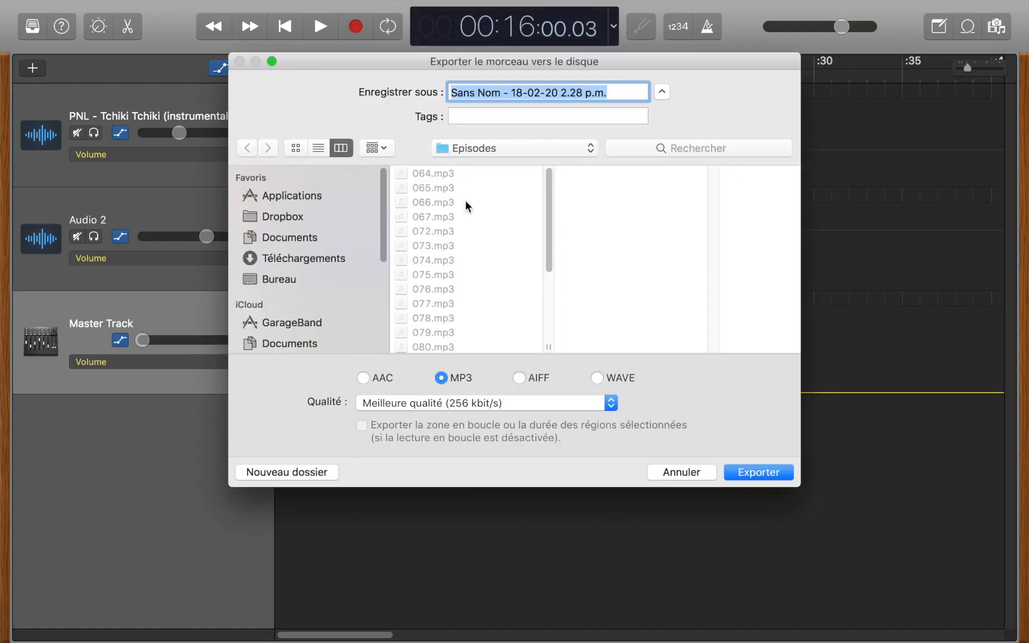
pyautogui.scroll(-5, 478, 286)
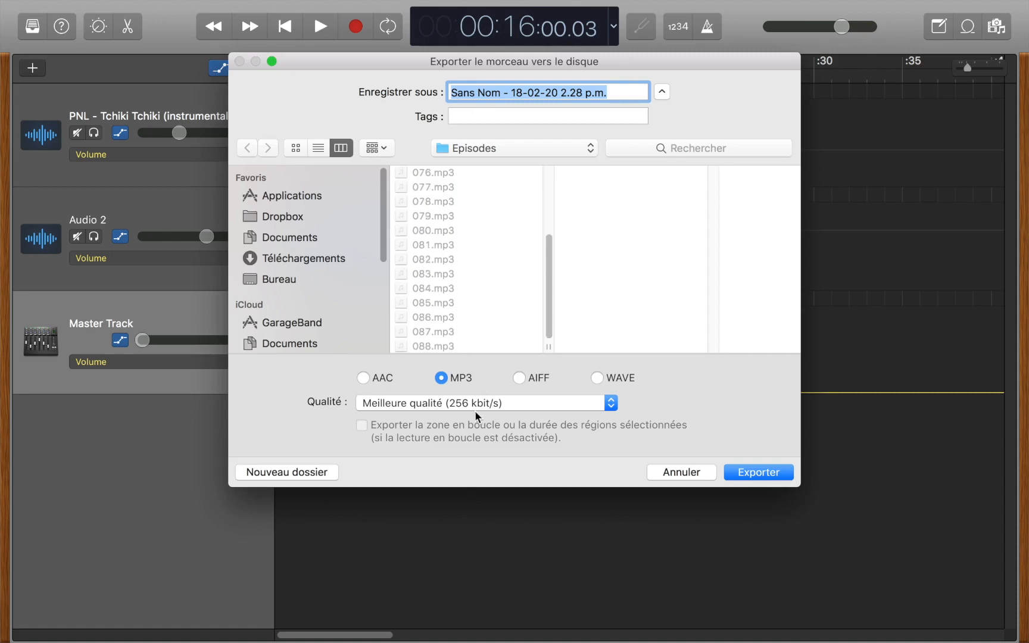
pyautogui.write('testoutro')
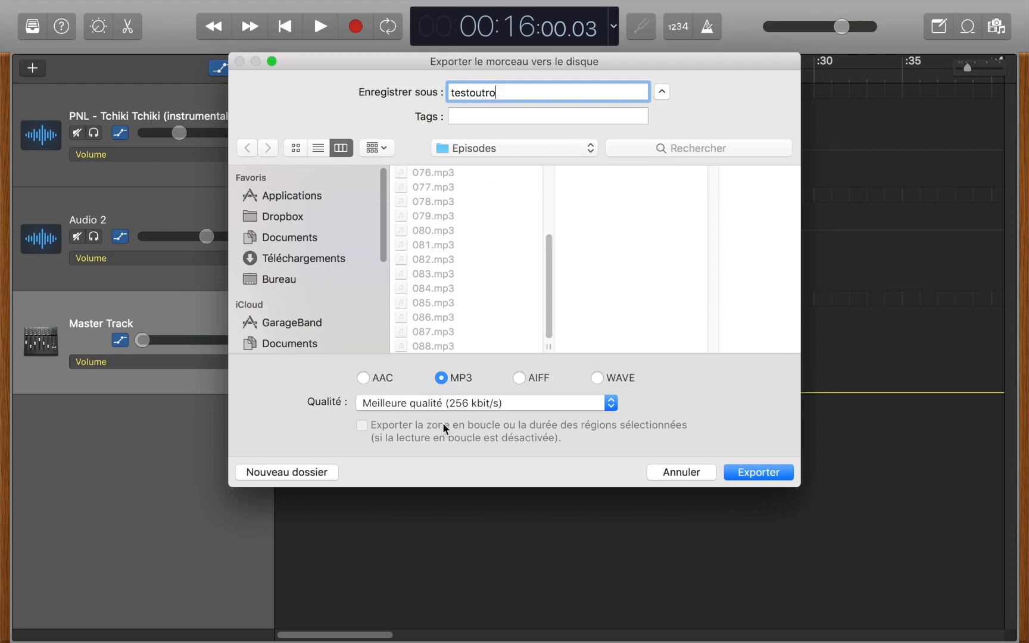
pyautogui.click(429, 406)
pyautogui.click(429, 407)
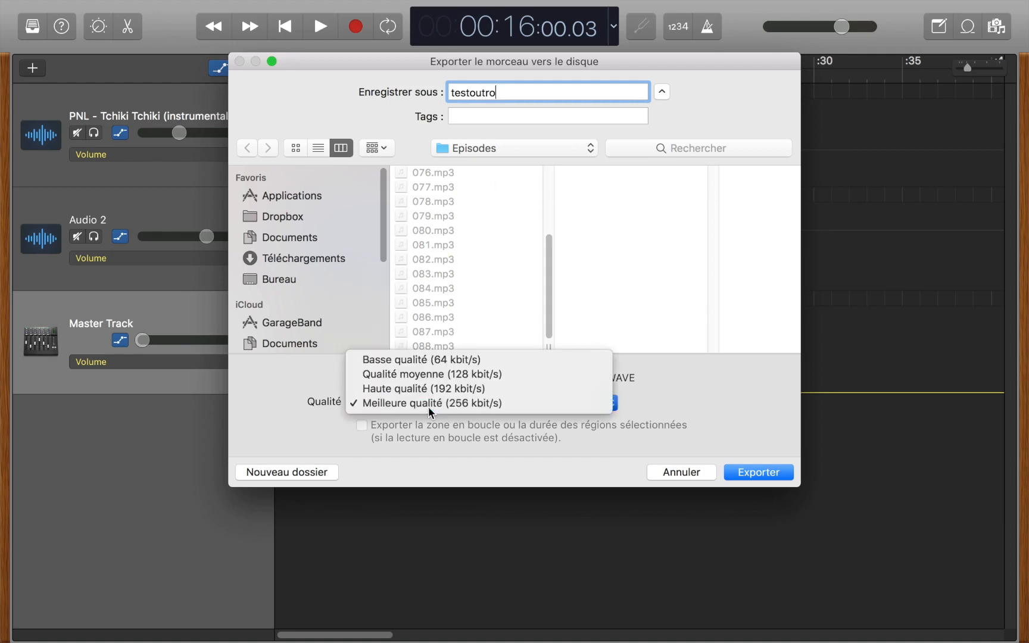
pyautogui.click(761, 471)
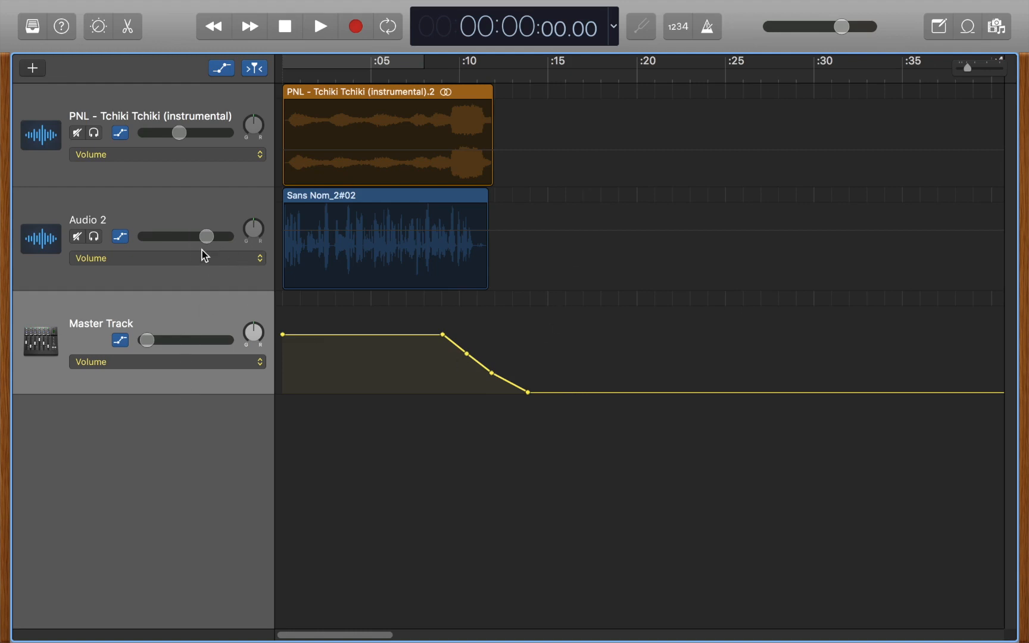
# - Delete the old voice region from the Audio 2 track and record a new take of about 9 seconds in its place
pyautogui.click(164, 210)
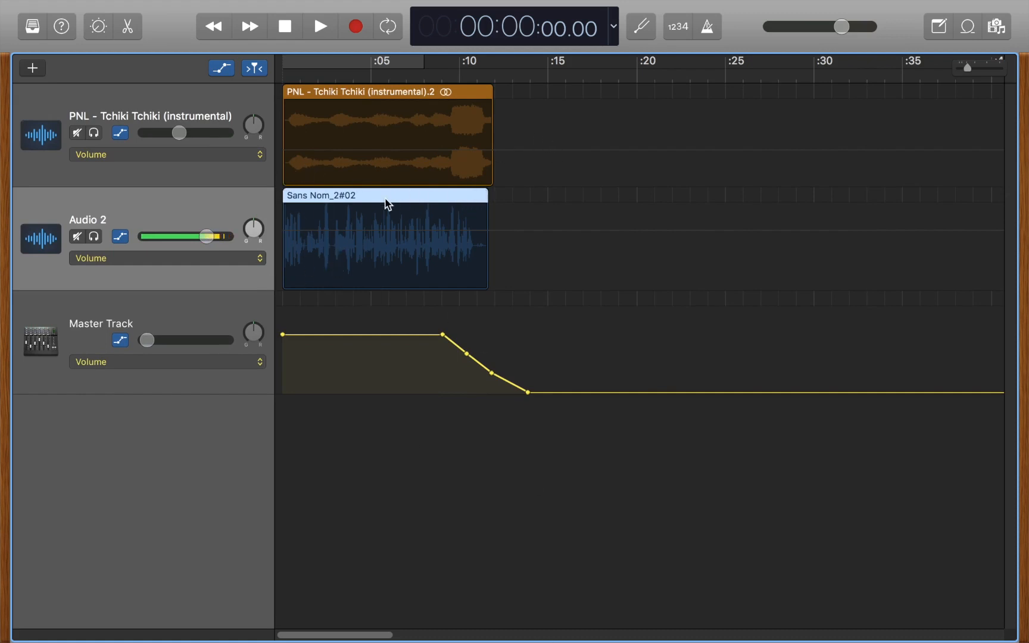
pyautogui.press('Delete')
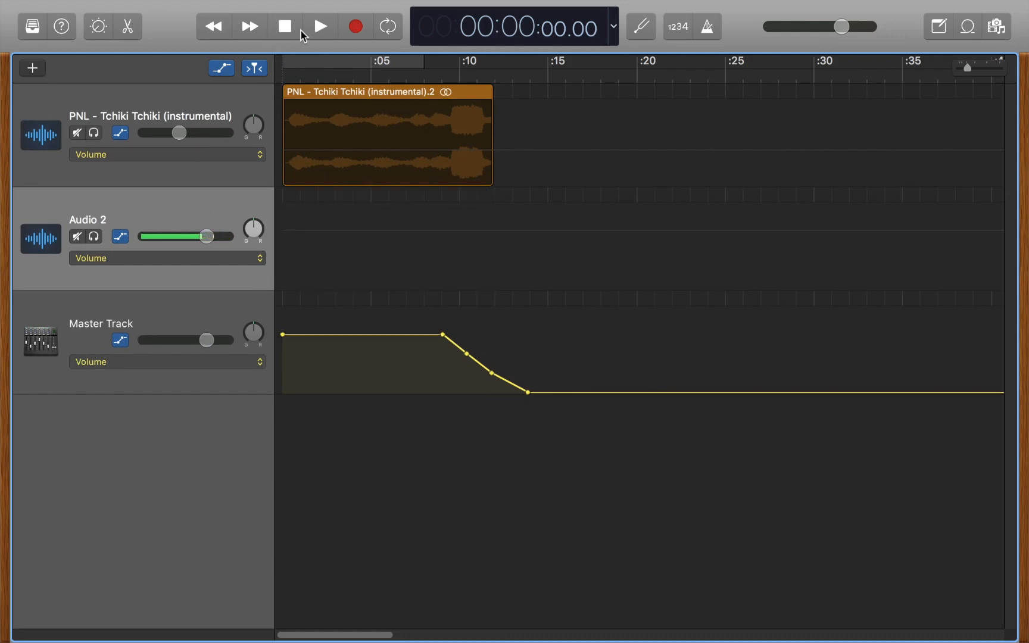
pyautogui.click(345, 26)
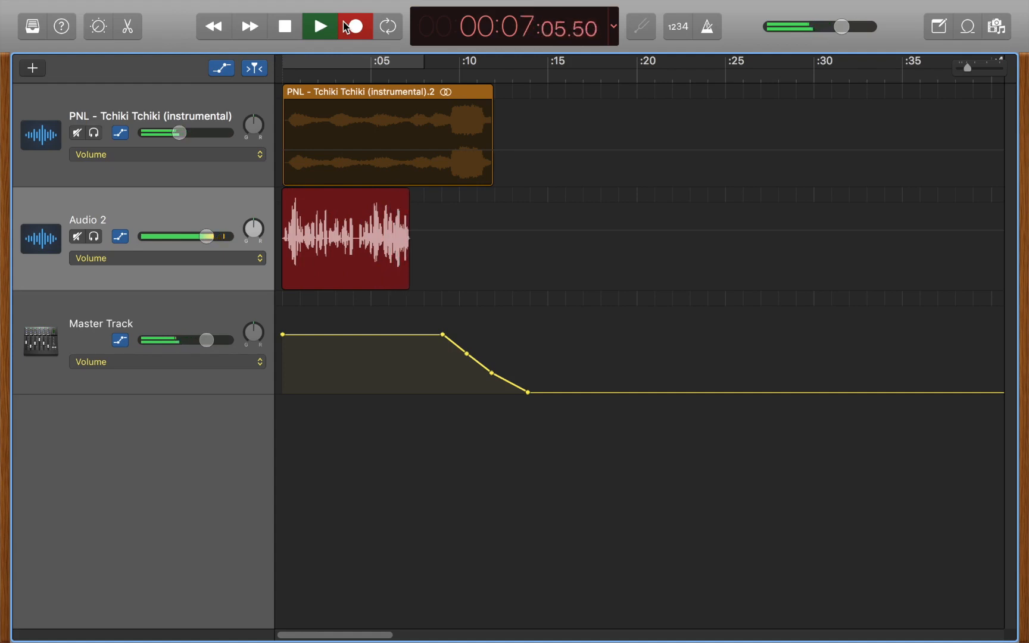
pyautogui.click(290, 30)
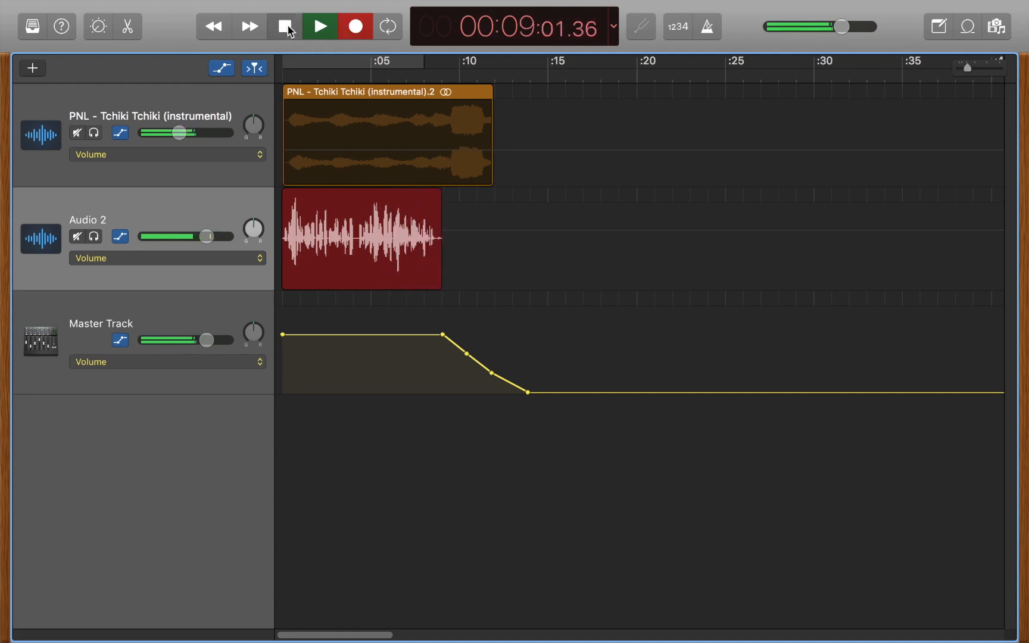
# - Start saving the project as a new file and choose the Podcast folder inside PRO in Documents as its location
pyautogui.moveTo(564, 5)
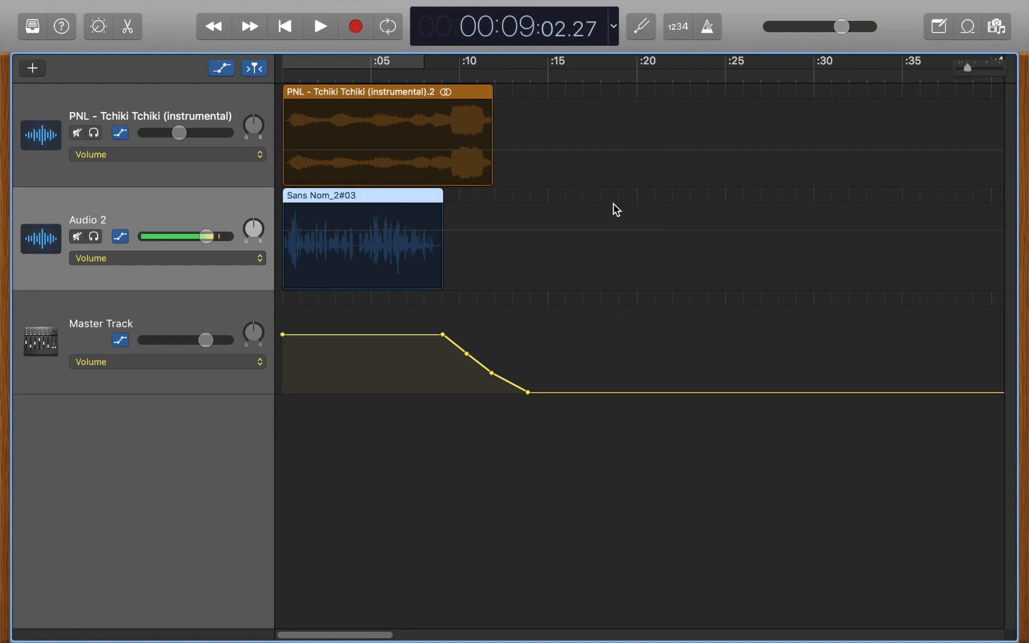
pyautogui.moveTo(89, 3)
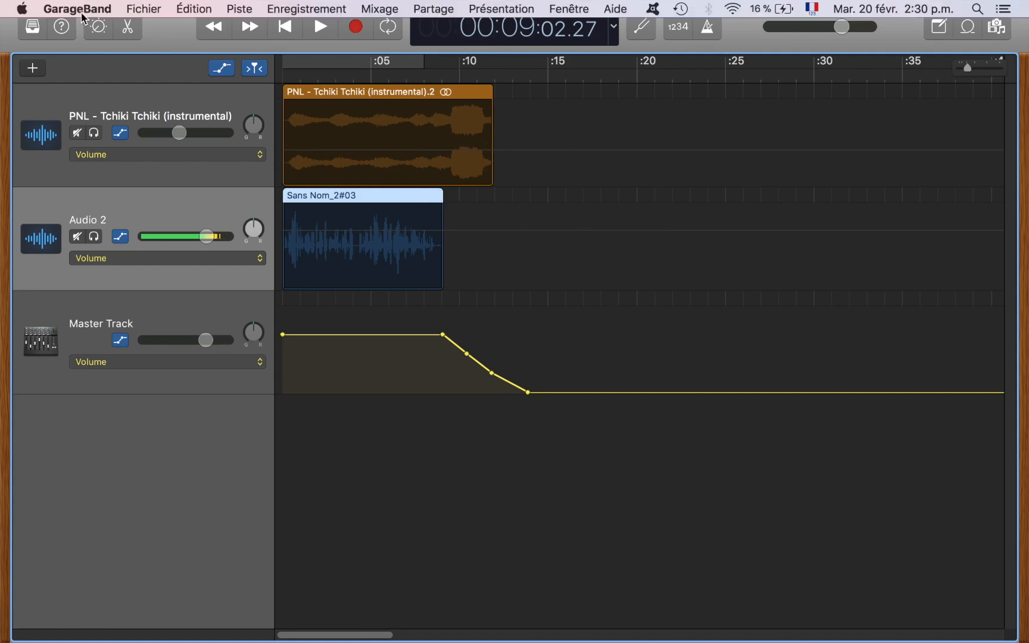
pyautogui.click(138, 9)
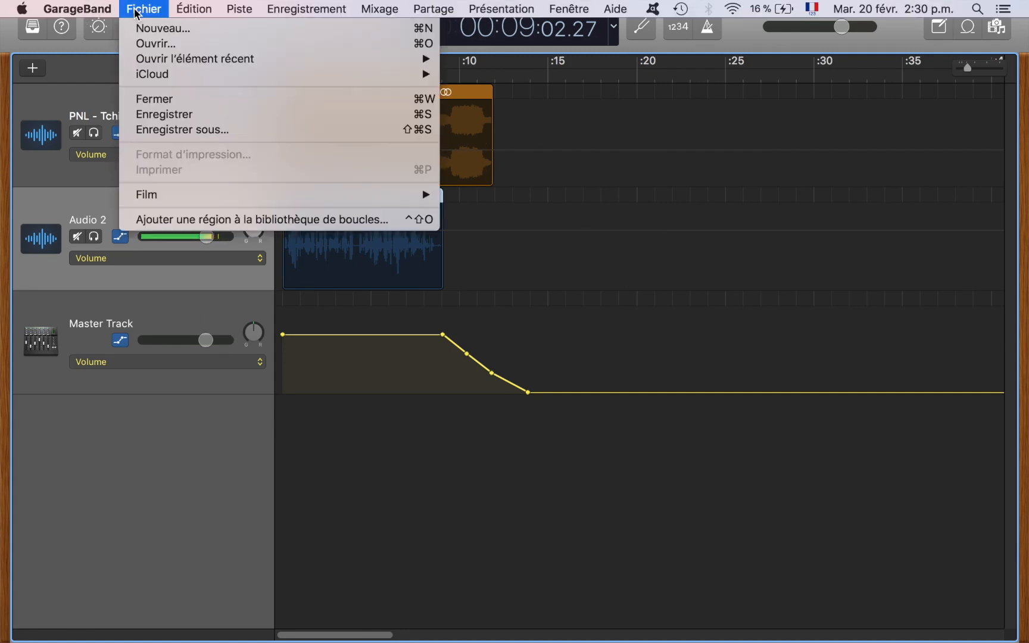
pyautogui.click(157, 134)
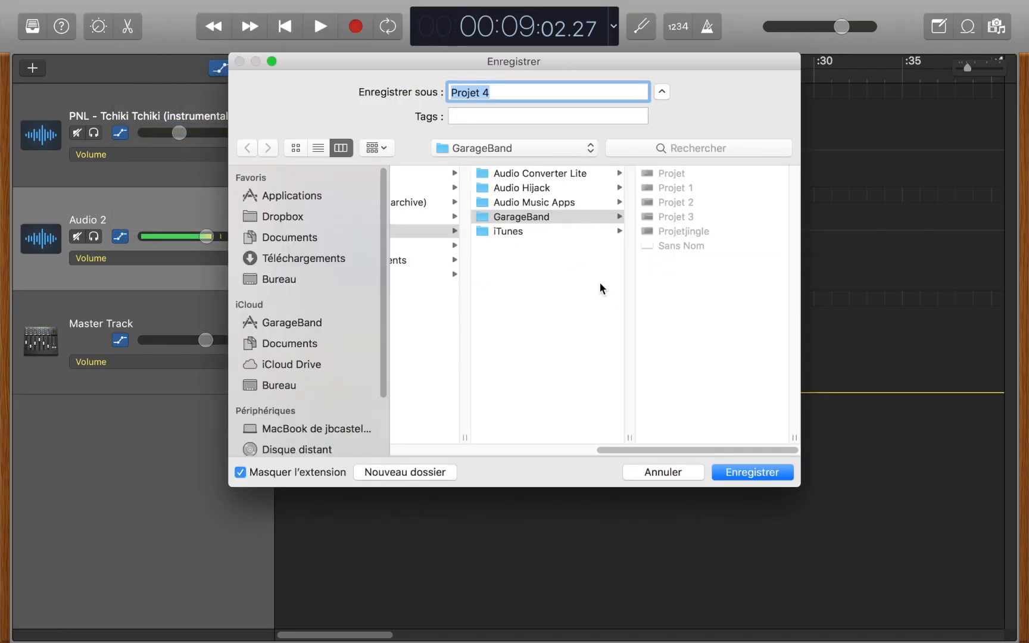
pyautogui.hscroll(-1, 585, 273)
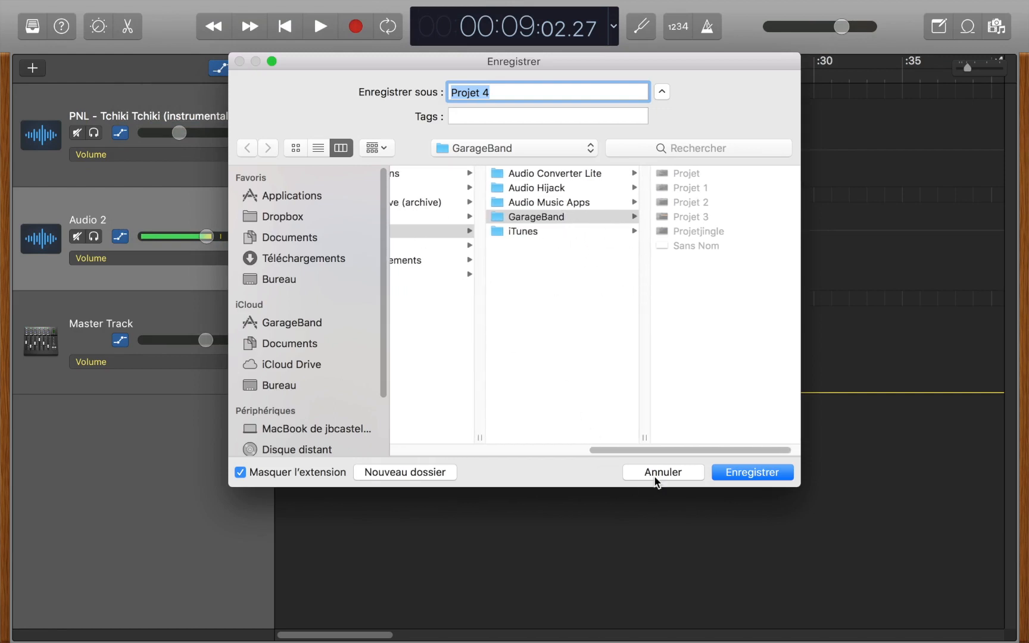
pyautogui.hscroll(-3, 544, 229)
pyautogui.hscroll(-5, 452, 202)
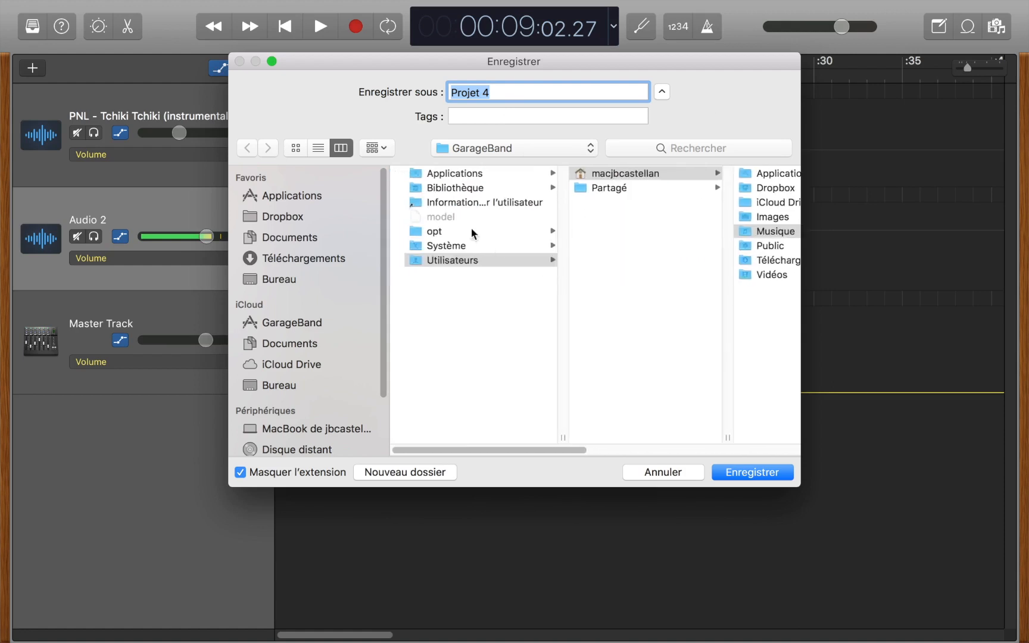
pyautogui.click(312, 233)
pyautogui.click(434, 216)
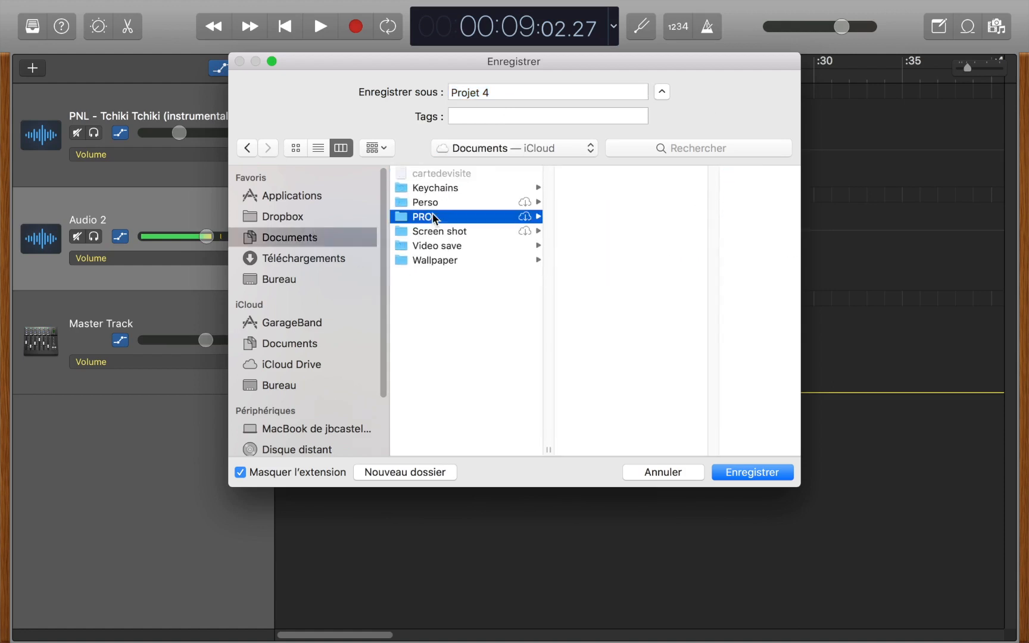
pyautogui.click(630, 174)
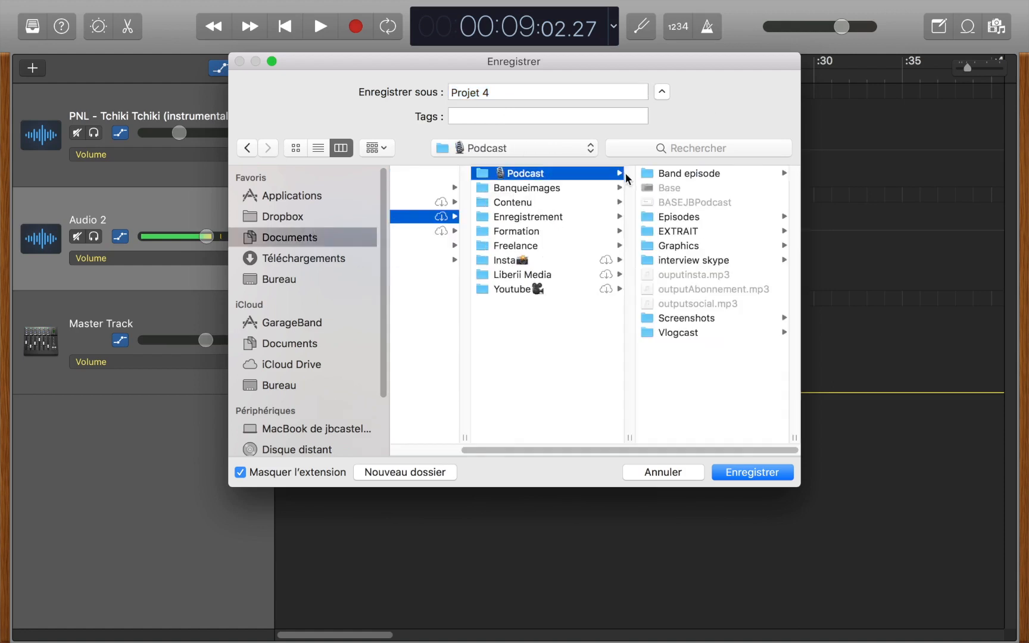
# - Name the project tsstgarageband and save it
pyautogui.click(509, 92)
pyautogui.press('super+a')
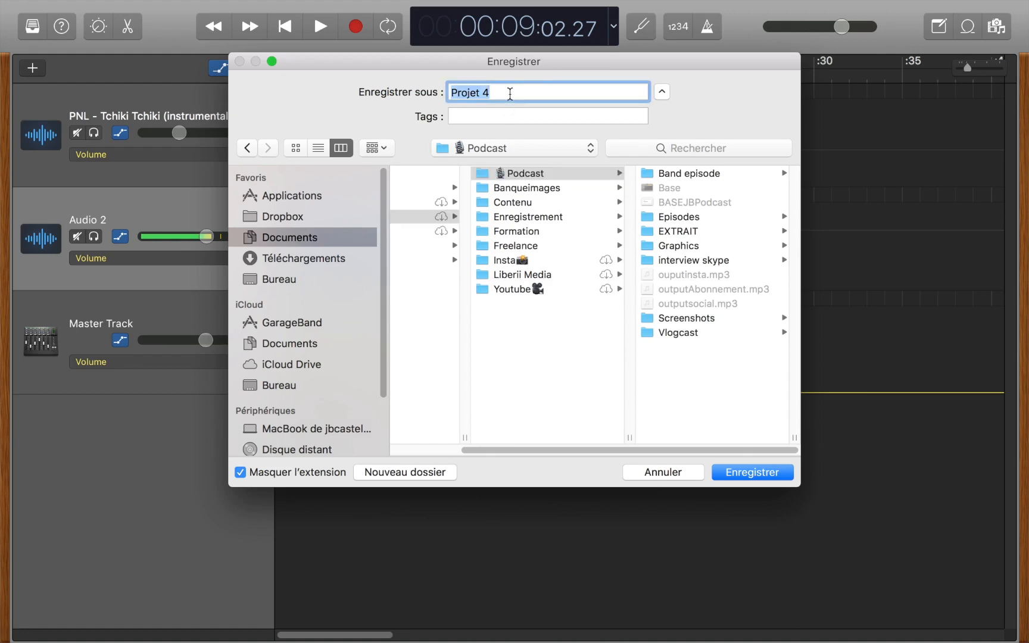
pyautogui.write('tsstgarageband')
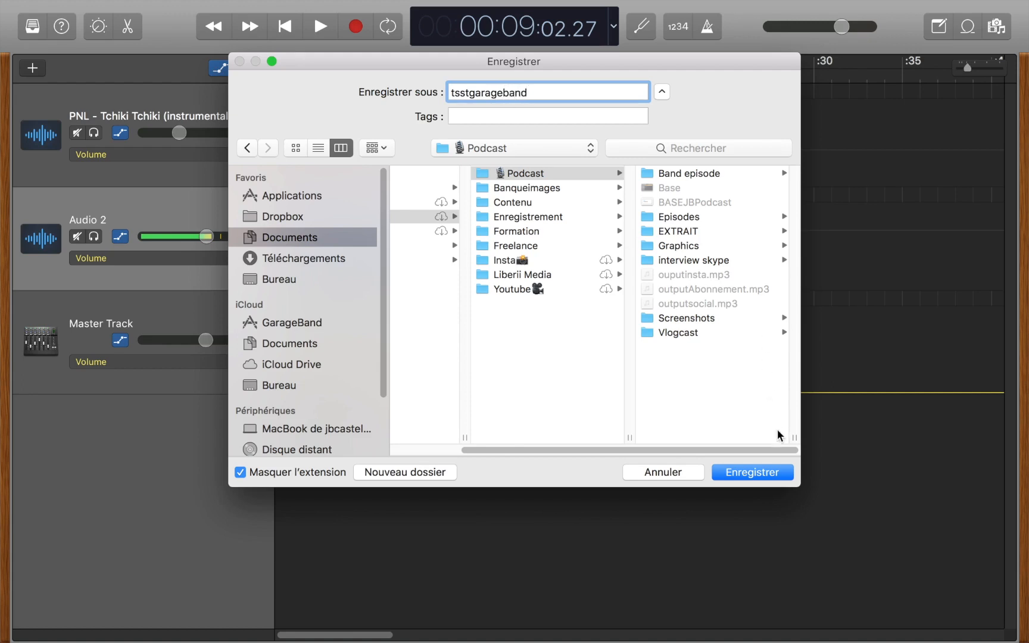
pyautogui.click(774, 470)
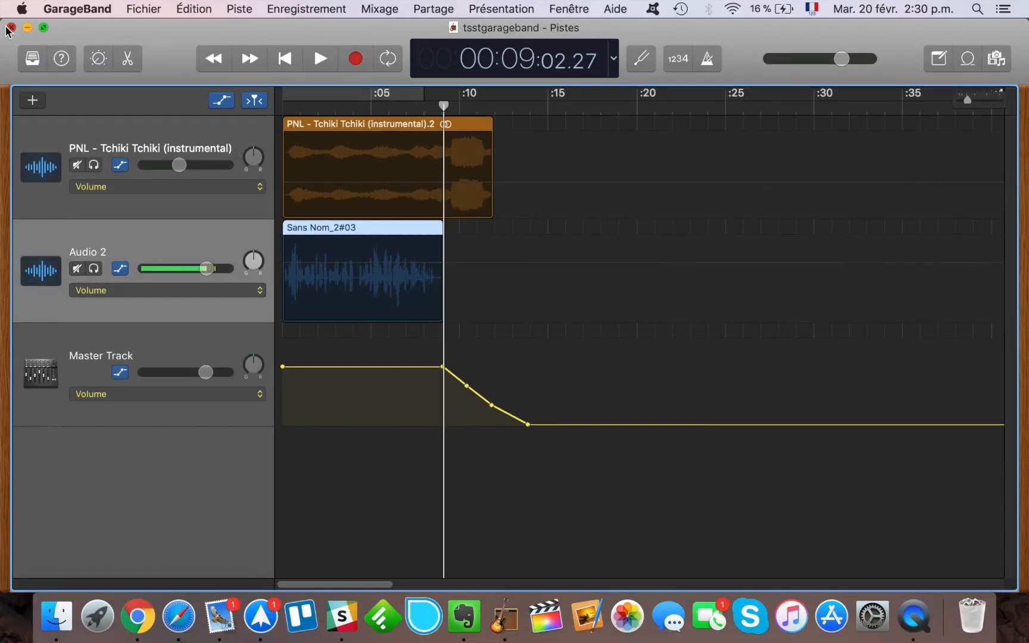
# - Close the tsstgarageband project and quit GarageBand
pyautogui.click(10, 27)
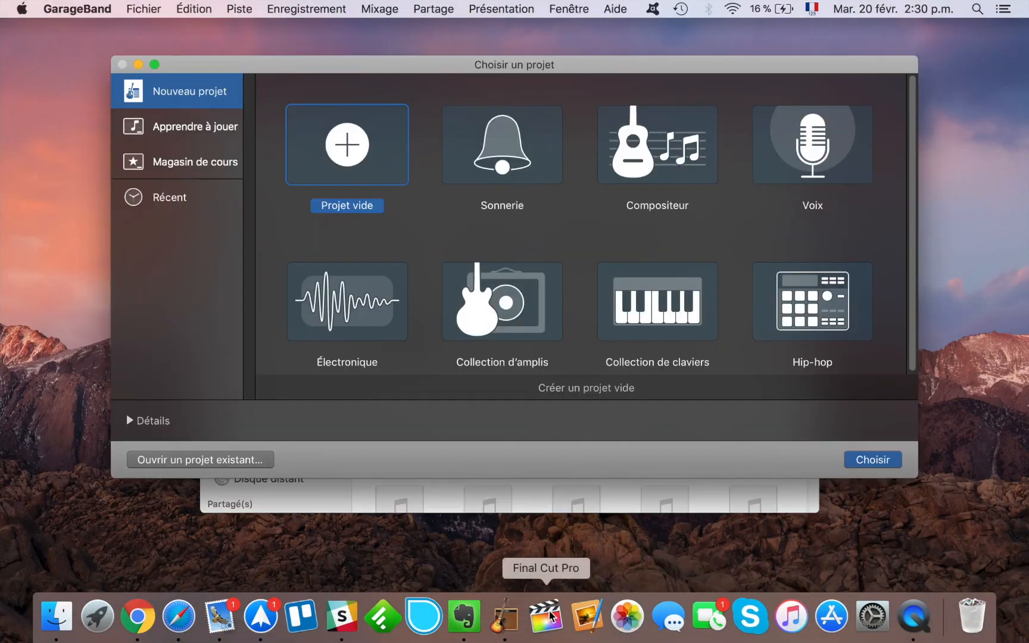
pyautogui.rightClick(506, 616)
pyautogui.click(535, 565)
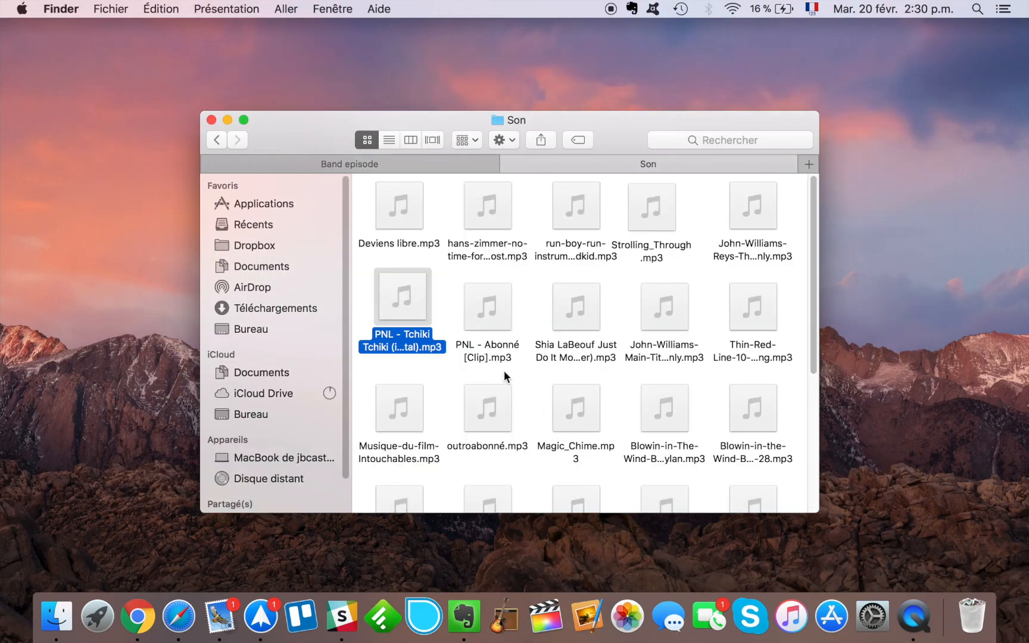
# - Browse the saved projects in Finder's Band episode folder back to the earliest ones, and return to the Podcast folder
pyautogui.click(372, 167)
pyautogui.scroll(10, 555, 362)
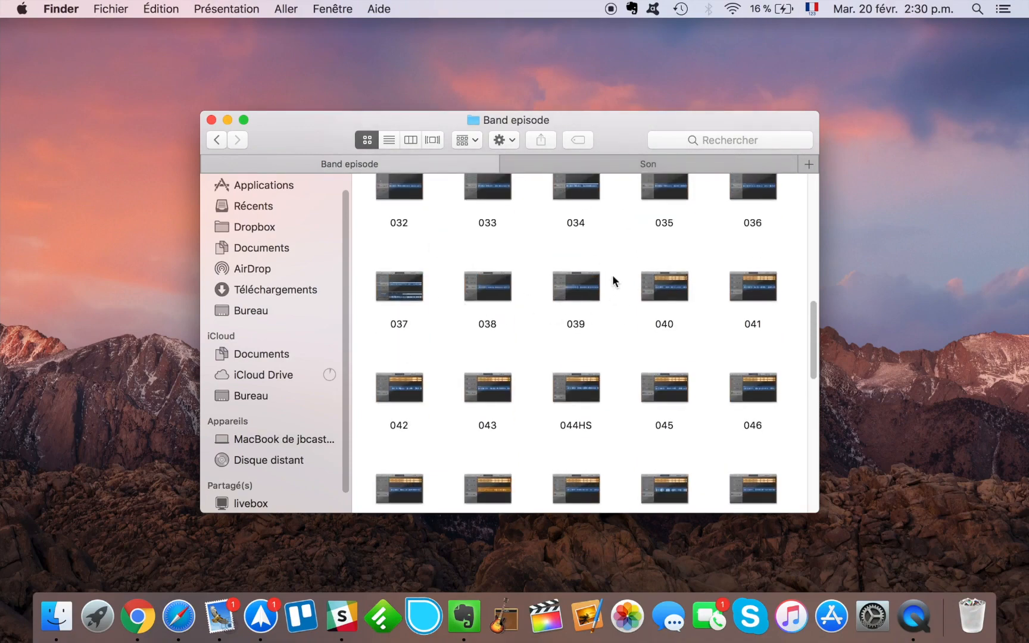
pyautogui.scroll(10, 613, 280)
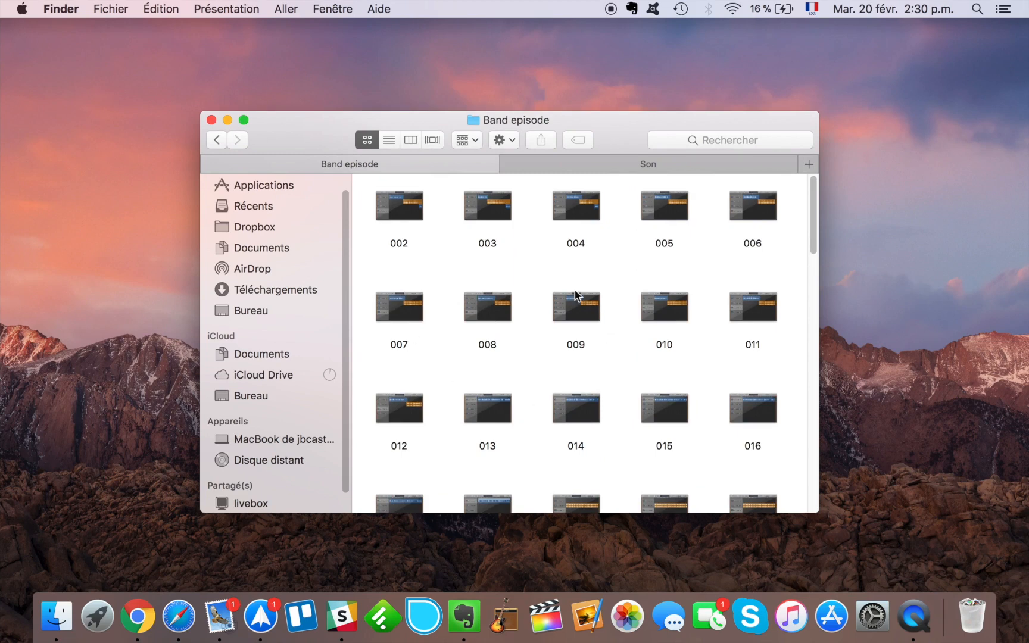
pyautogui.click(217, 140)
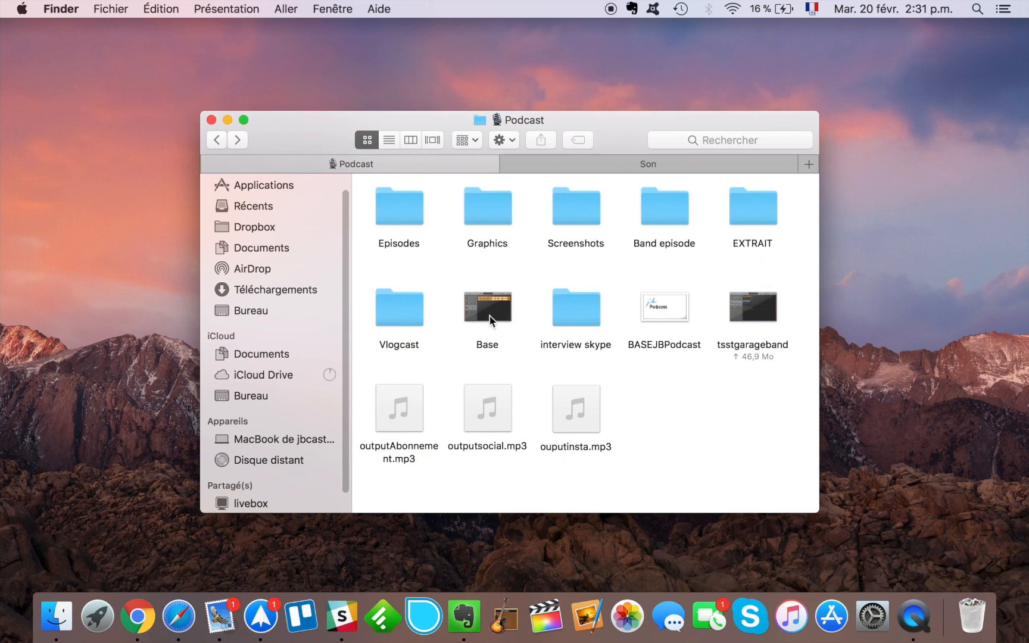
# - Reopen the tsstgarageband project from the Podcast folder in GarageBand and dismiss the audio interface alert
pyautogui.click(749, 347)
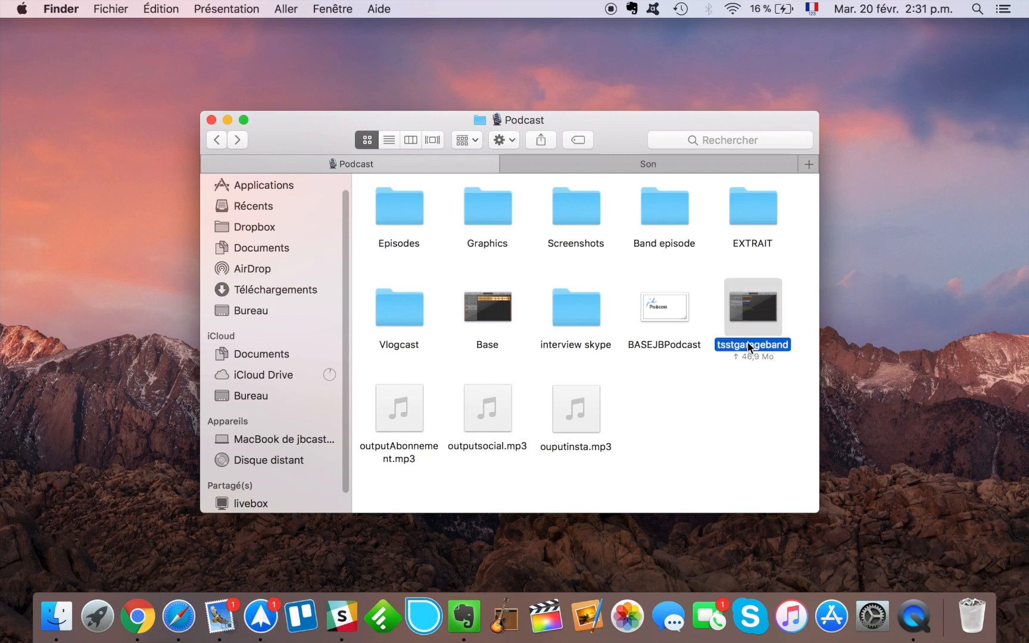
pyautogui.doubleClick(749, 347)
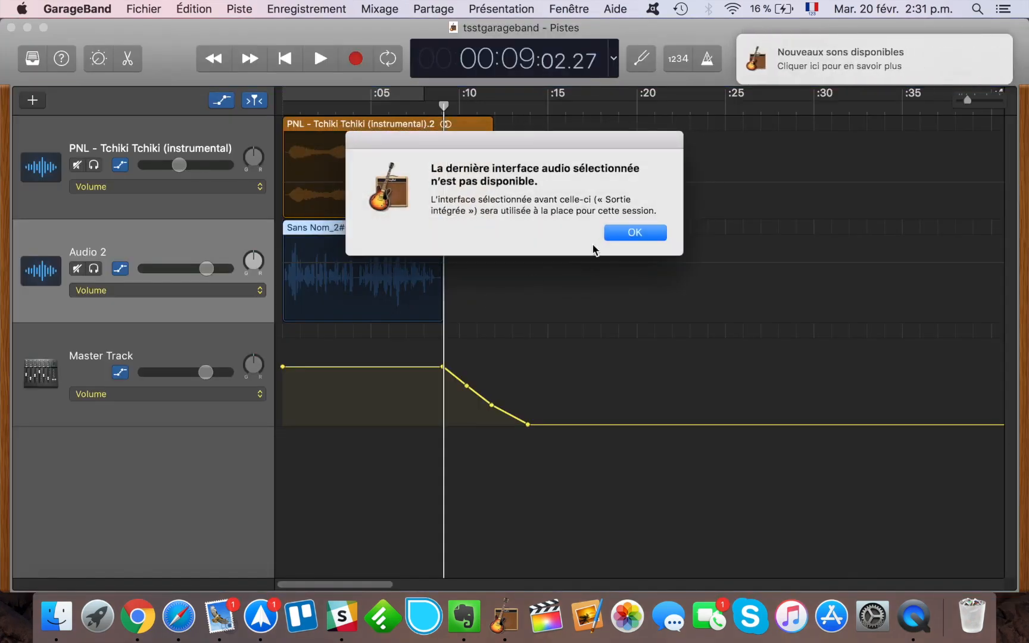
pyautogui.click(626, 233)
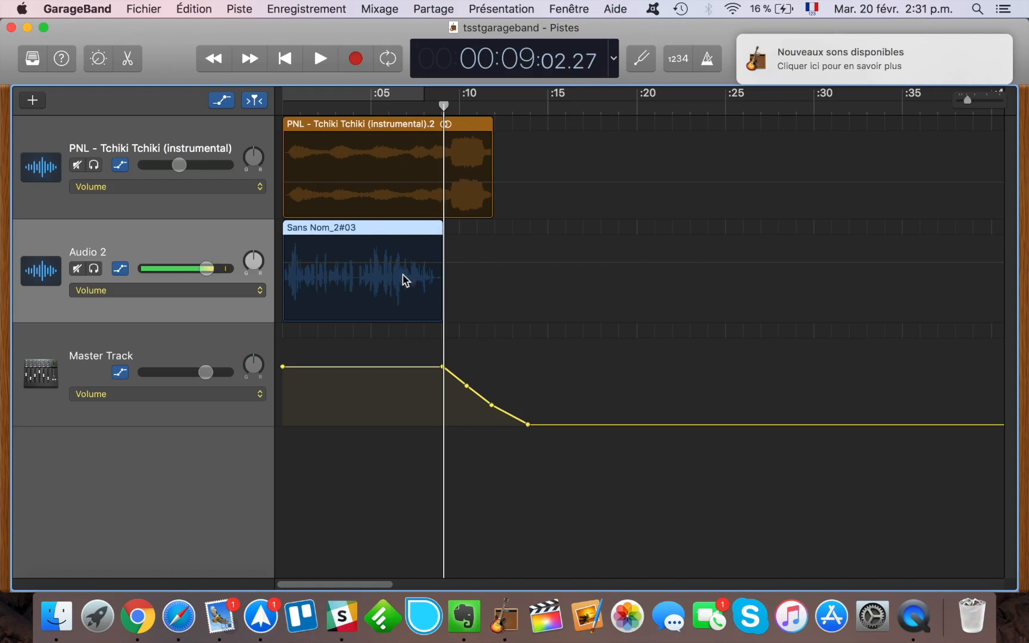
# - Close the reopened project, quit GarageBand and return to the Podcast folder in Finder
pyautogui.click(11, 28)
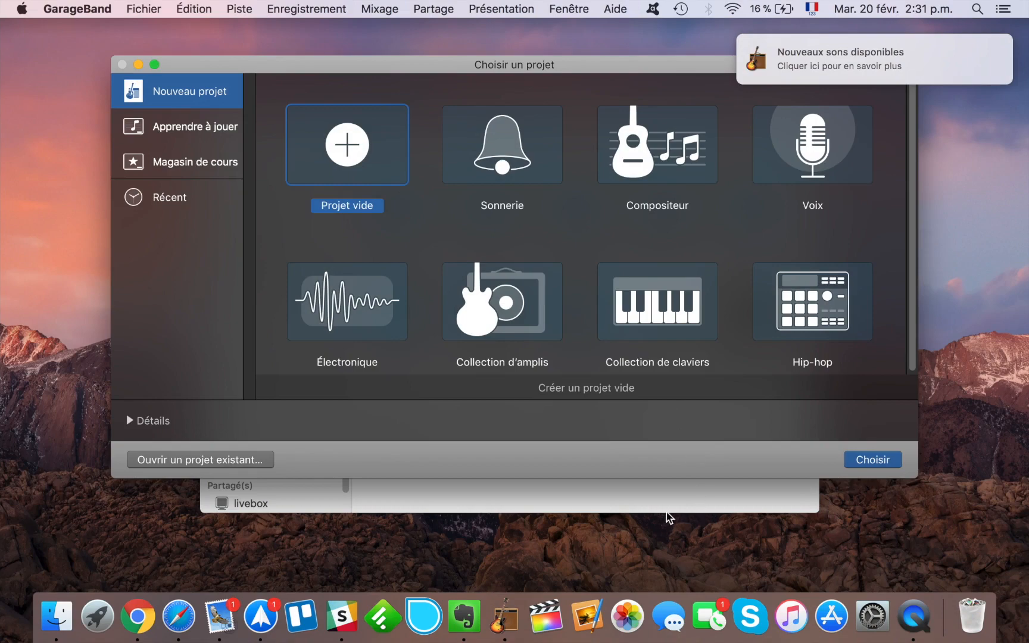
pyautogui.click(667, 512)
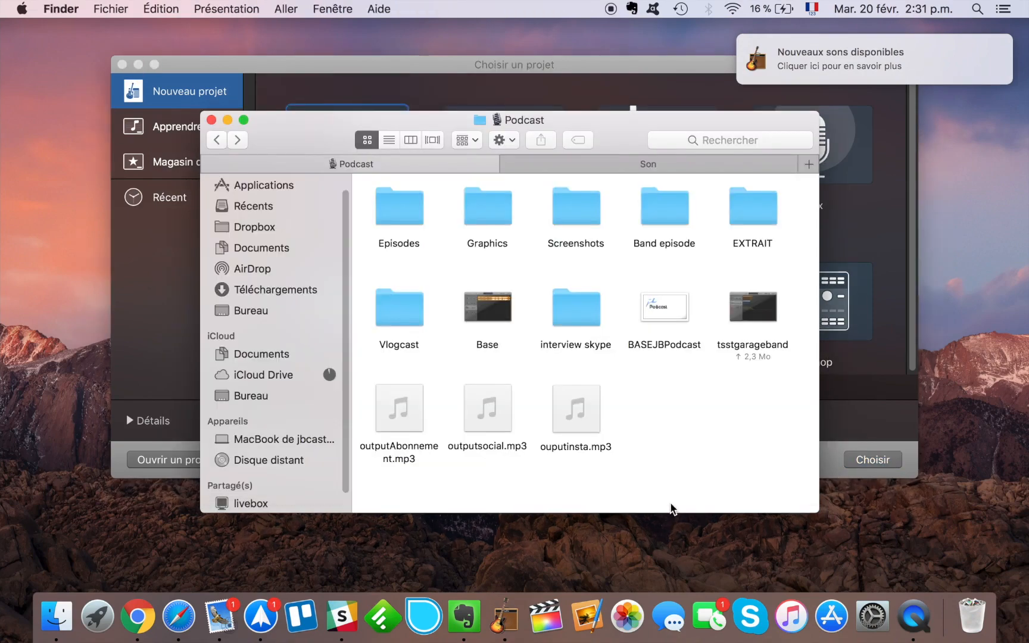
pyautogui.rightClick(519, 632)
pyautogui.click(517, 569)
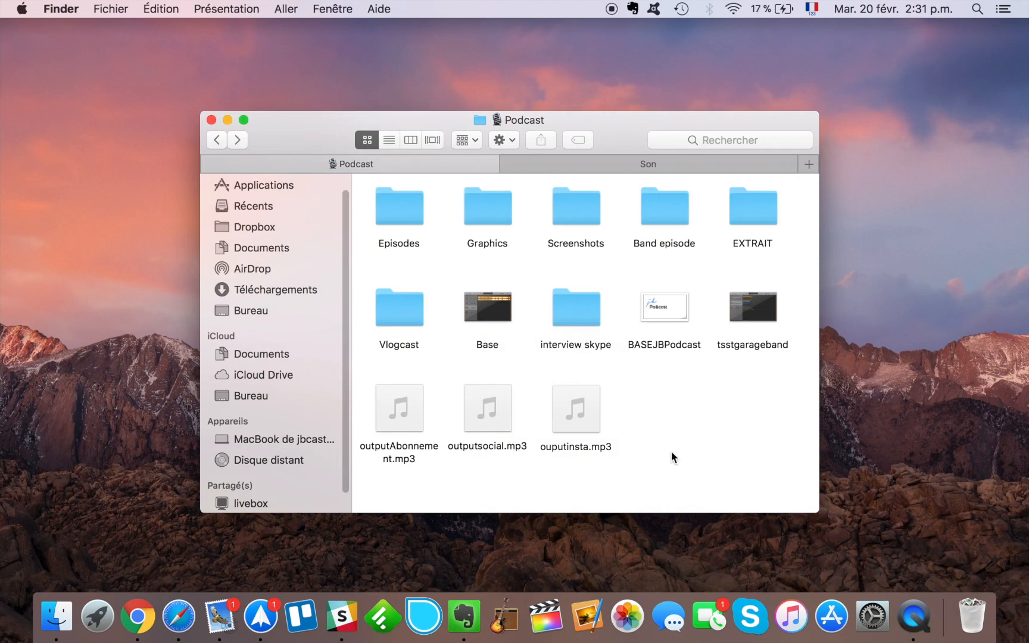
# - Open the Base project from the Podcast folder in GarageBand, dismiss the audio interface alert and make the window full screen
pyautogui.click(499, 314)
pyautogui.doubleClick(499, 313)
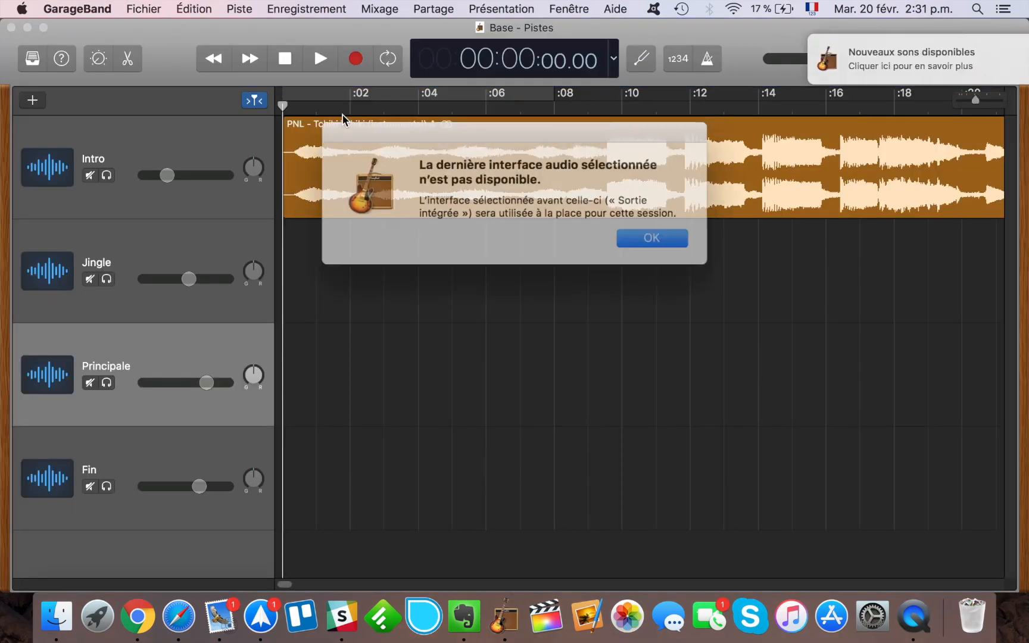
pyautogui.click(650, 236)
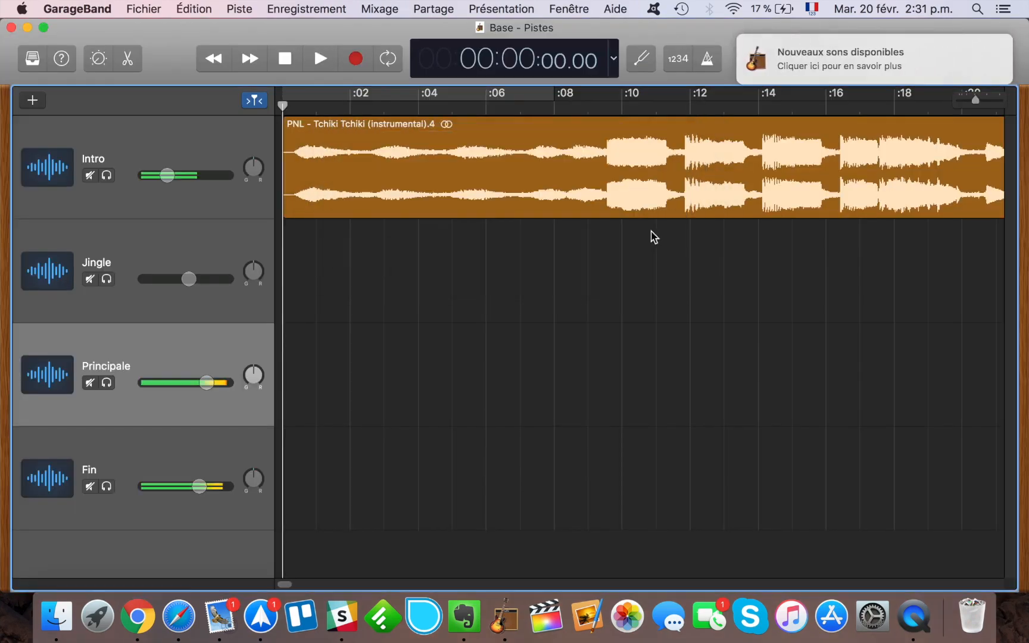
pyautogui.click(44, 27)
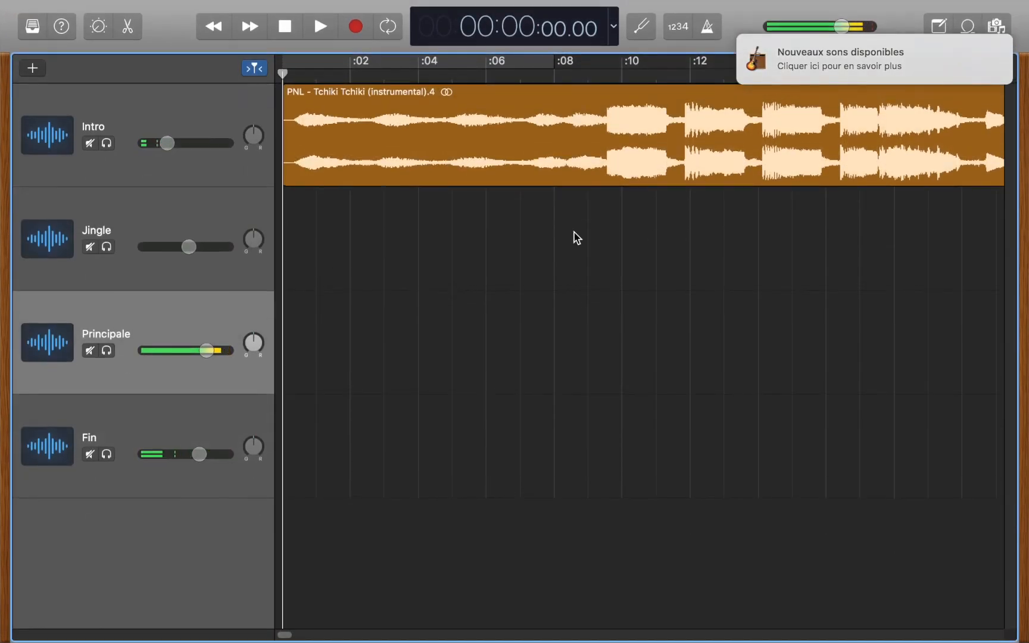
# - Turn the Principale track's volume all the way down and look over the Intro track's music region through to its end
pyautogui.moveTo(207, 350); pyautogui.dragTo(74, 358)
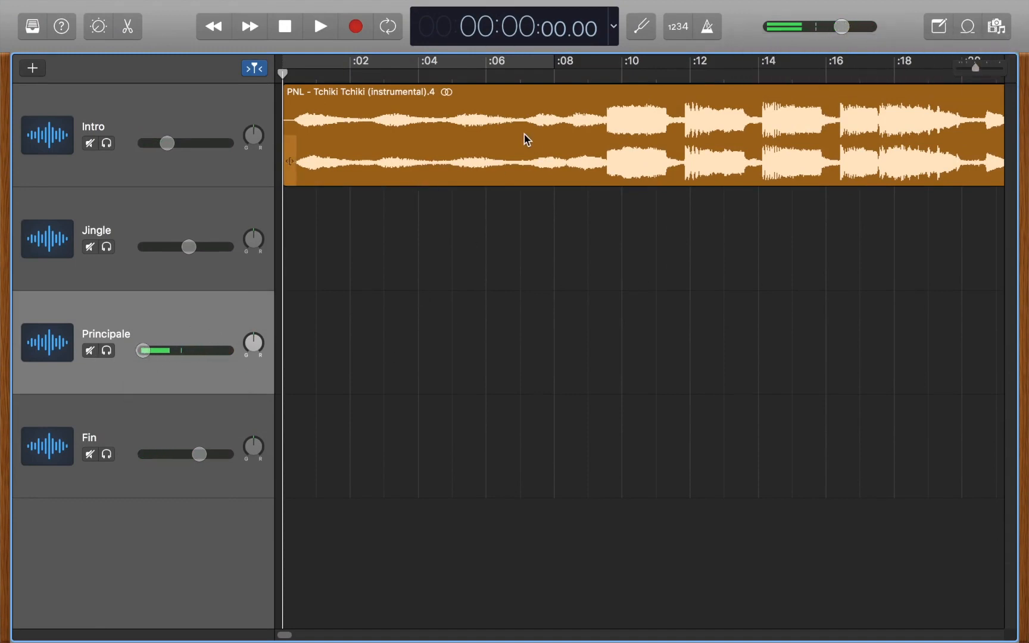
pyautogui.hscroll(10, 534, 218)
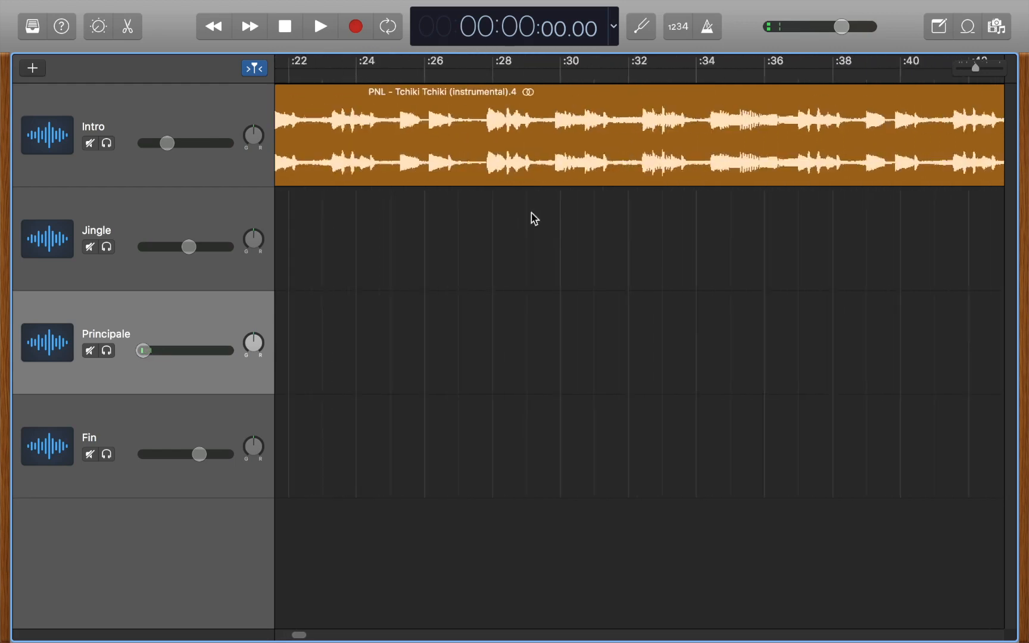
pyautogui.hscroll(20, 534, 219)
pyautogui.hscroll(-11, 579, 71)
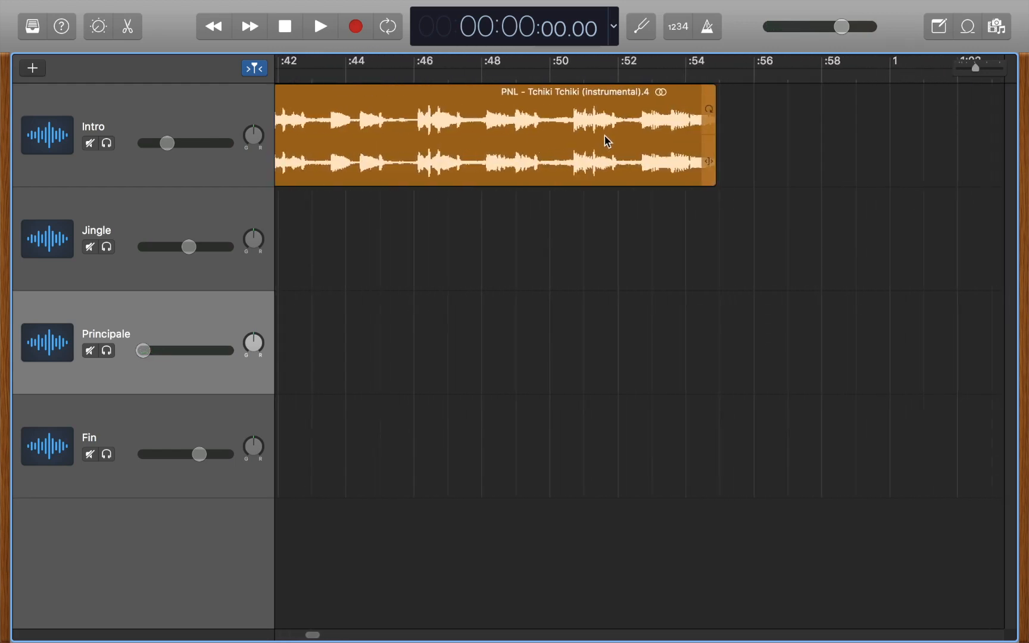
pyautogui.hscroll(3, 714, 101)
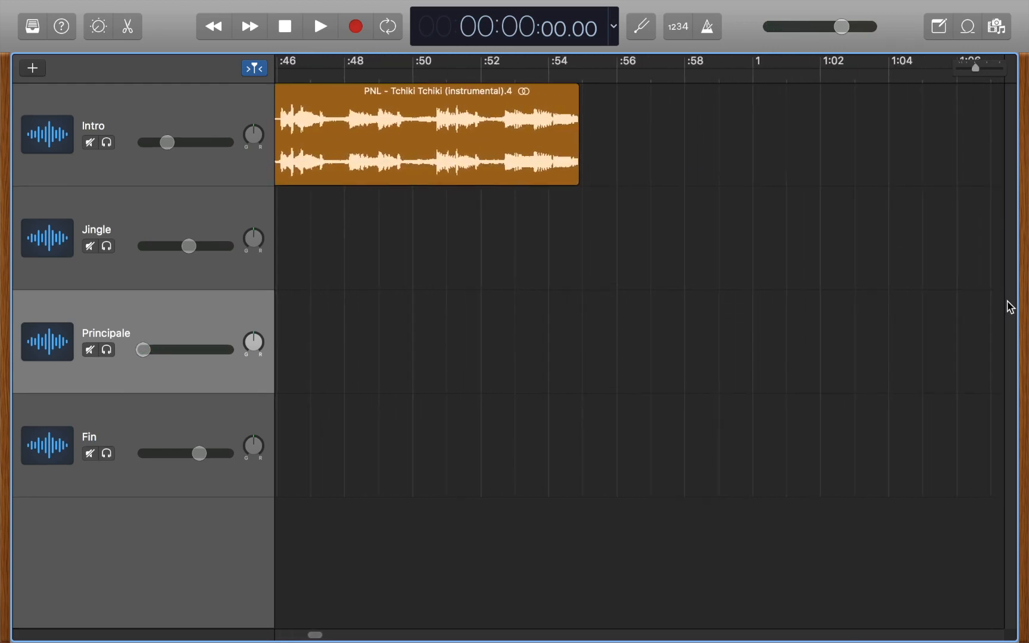
pyautogui.hscroll(-18, 757, 317)
pyautogui.hscroll(4, 314, 328)
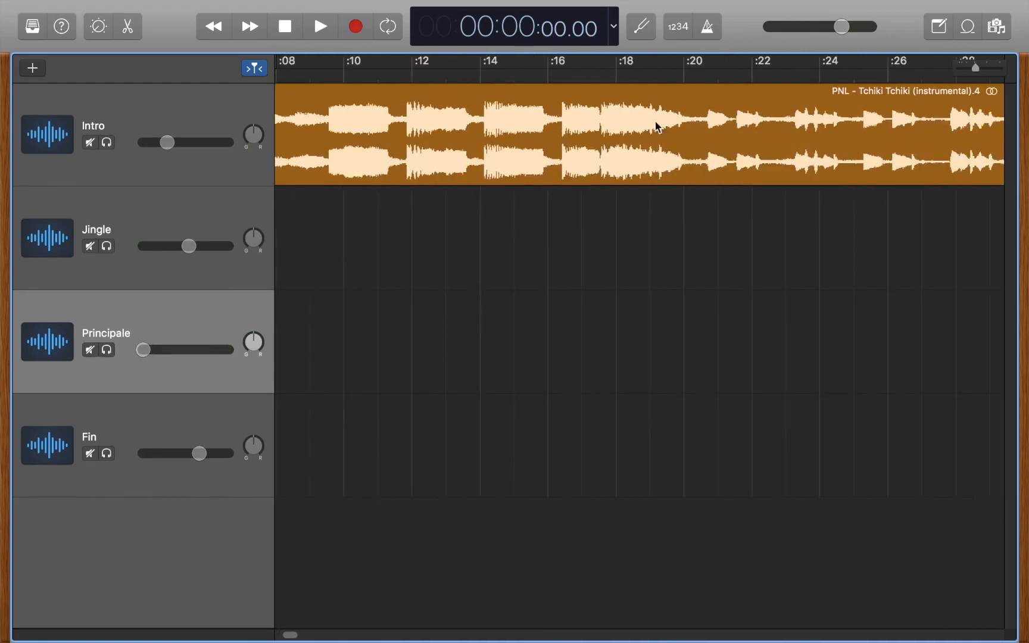
pyautogui.hscroll(9, 657, 127)
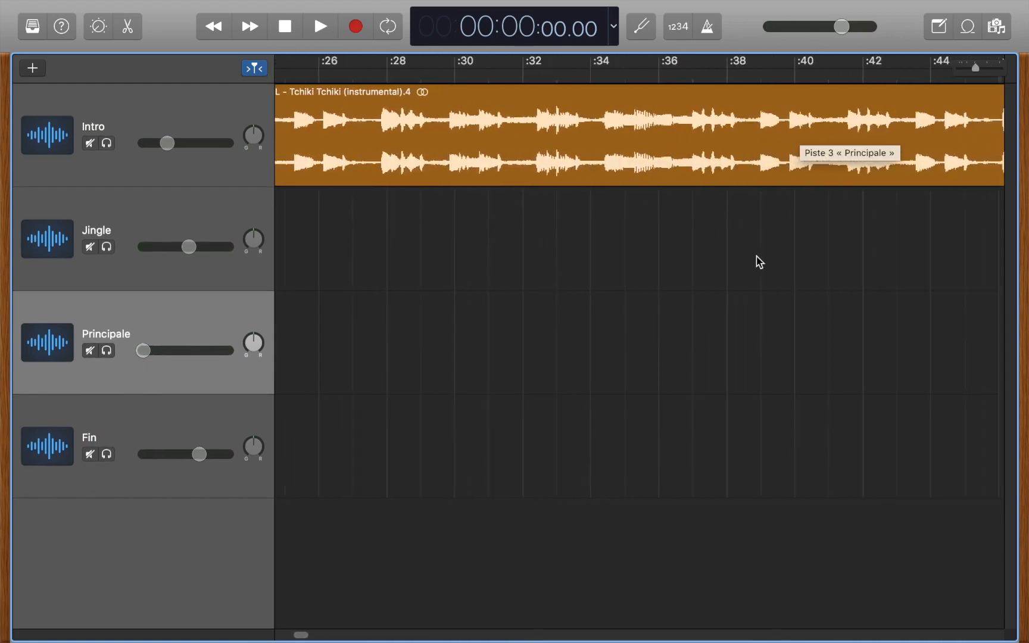
# - Import ouputinsta.mp3 from the Podcast folder in Finder onto the Principale track in GarageBand, starting at about 2:03
pyautogui.hscroll(1, 702, 322)
pyautogui.hscroll(9, 553, 261)
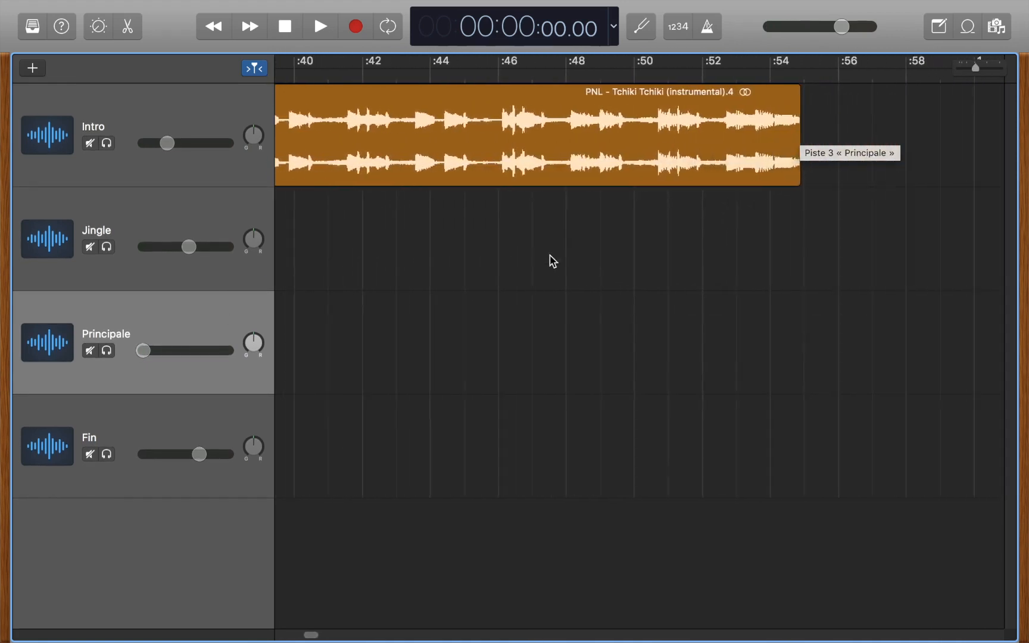
pyautogui.hscroll(-12, 351, 322)
pyautogui.hscroll(-11, 351, 312)
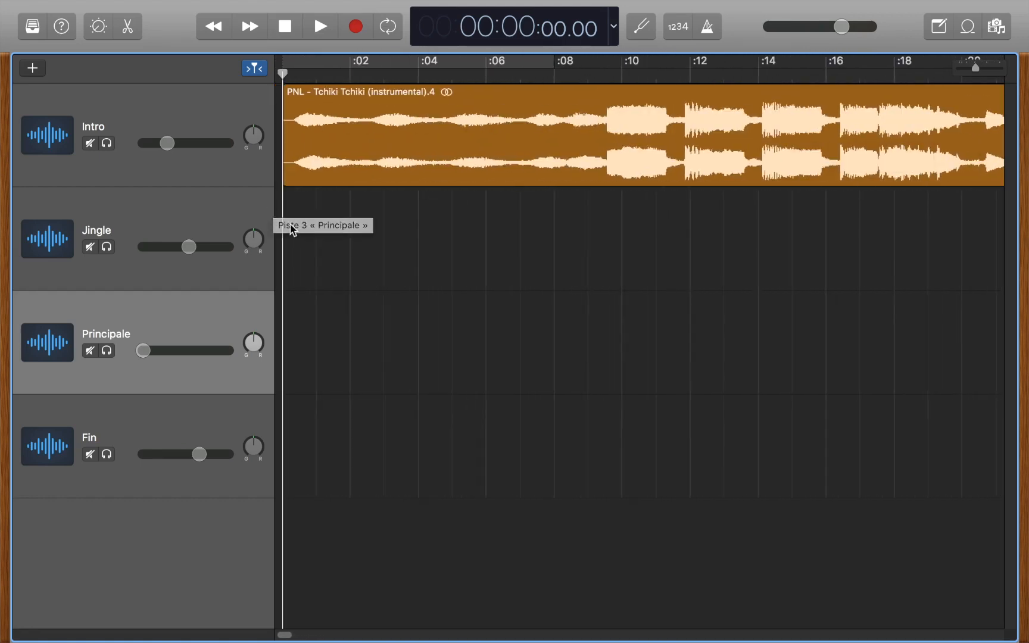
pyautogui.hscroll(20, 827, 276)
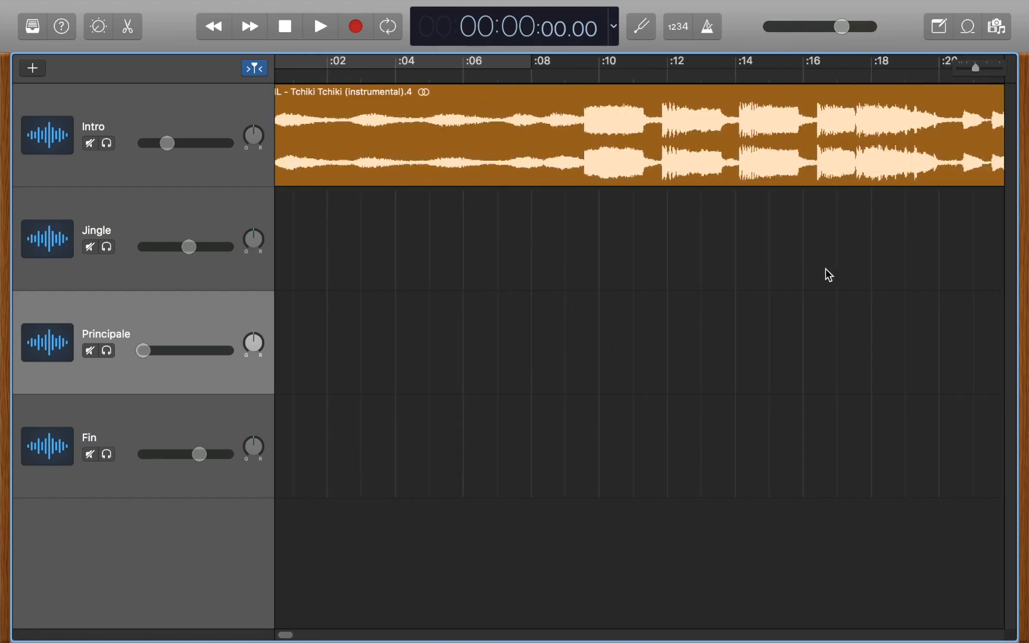
pyautogui.hscroll(20, 852, 292)
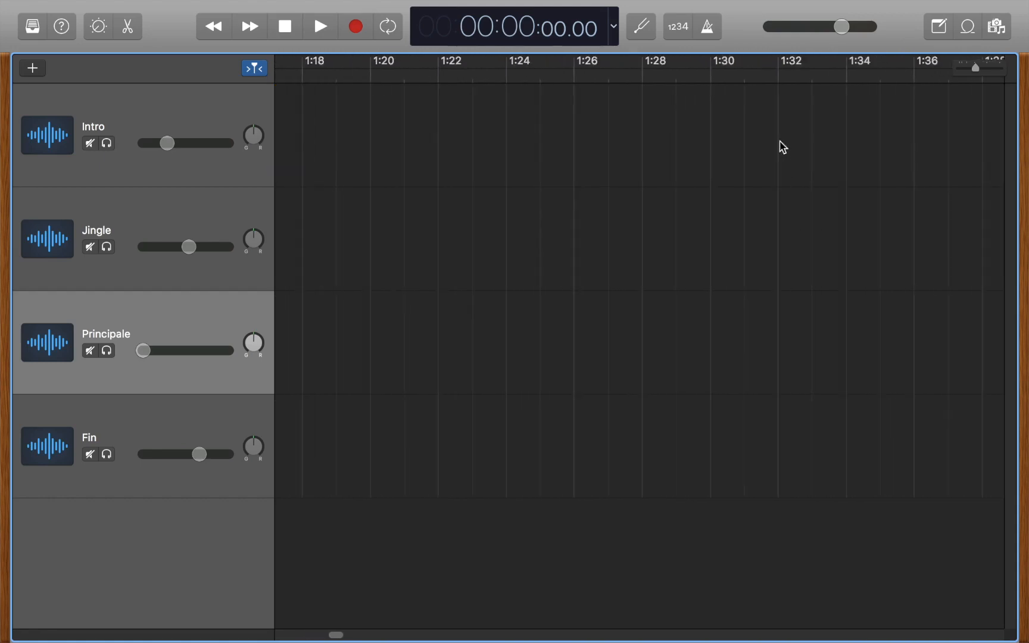
pyautogui.hscroll(-2, 563, 147)
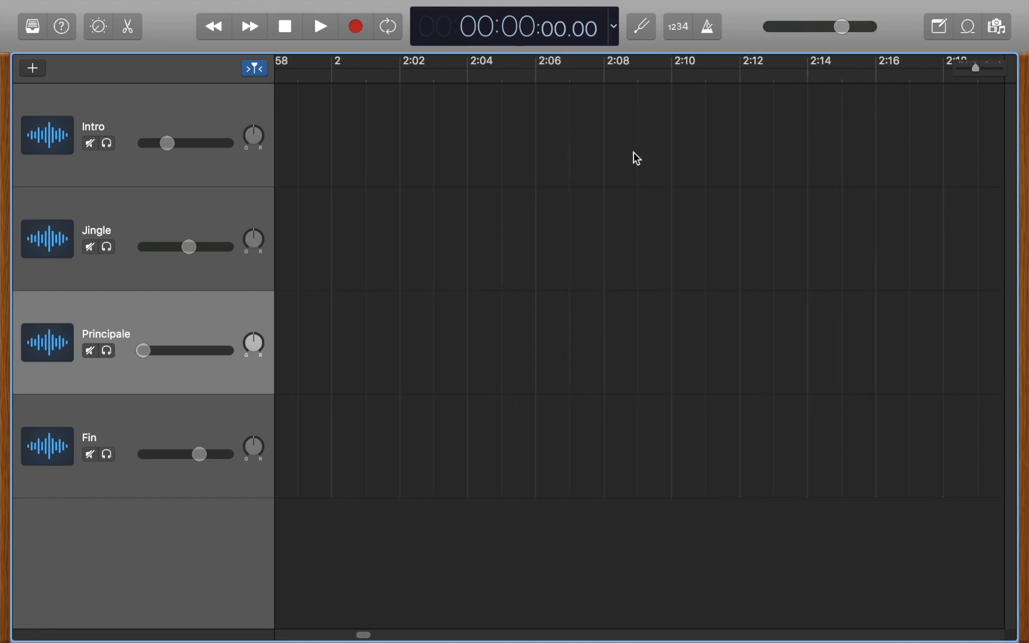
pyautogui.hotkey('ctrl', 'Left')
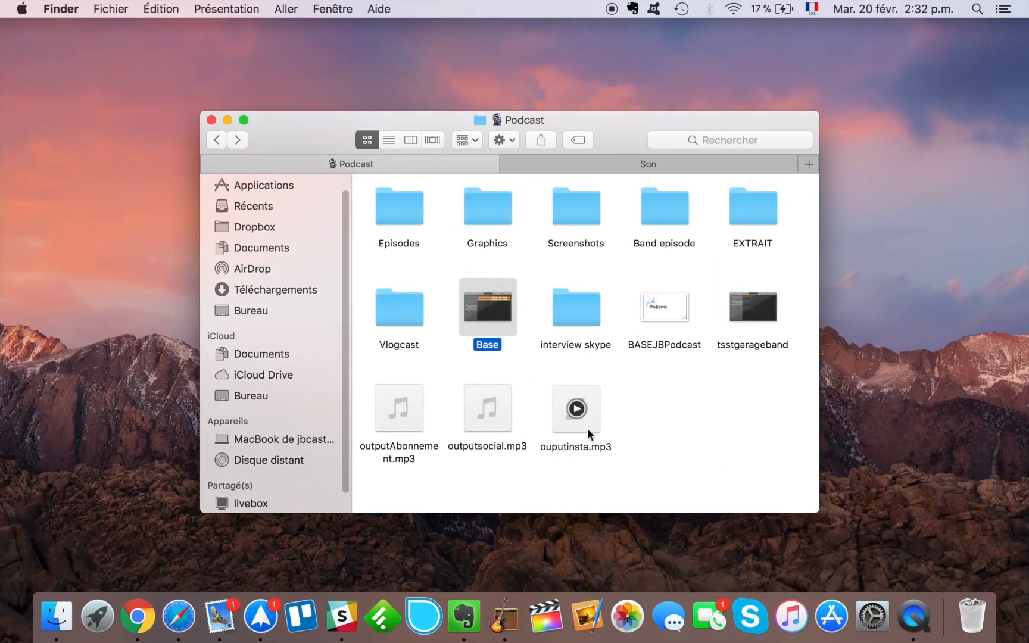
pyautogui.moveTo(571, 446); pyautogui.dragTo(381, 230)
pyautogui.hotkey('ctrl', 'Right')
pyautogui.hscroll(-4, 420, 241)
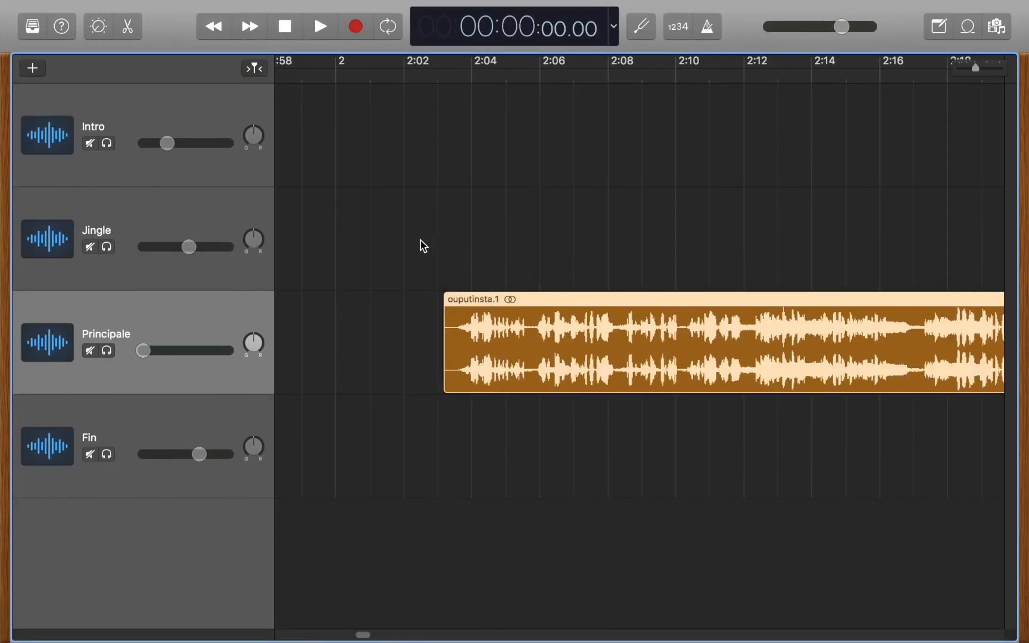
pyautogui.hscroll(1, 636, 317)
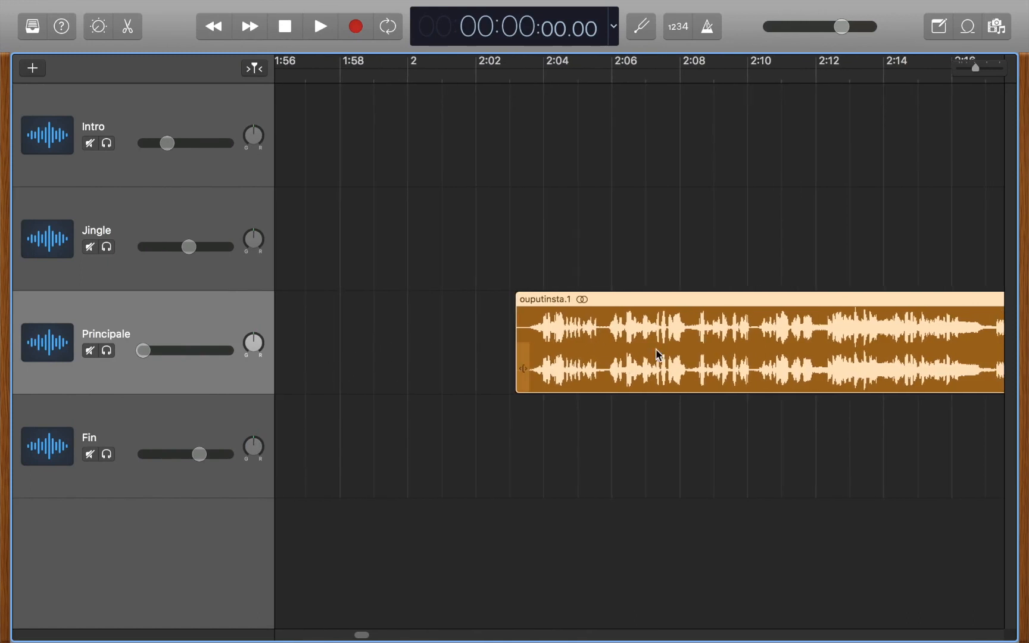
# - Move the ouputinsta region down to the Fin track at about 2:03 and turn that track's volume all the way down
pyautogui.press('Delete')
pyautogui.moveTo(678, 441); pyautogui.dragTo(671, 474)
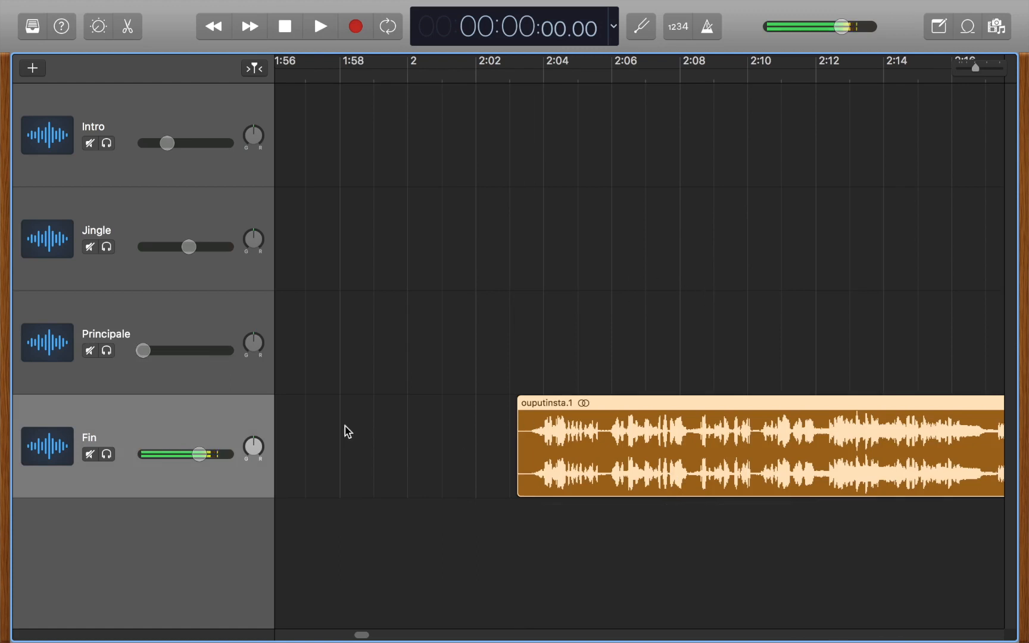
pyautogui.moveTo(200, 454); pyautogui.dragTo(142, 454)
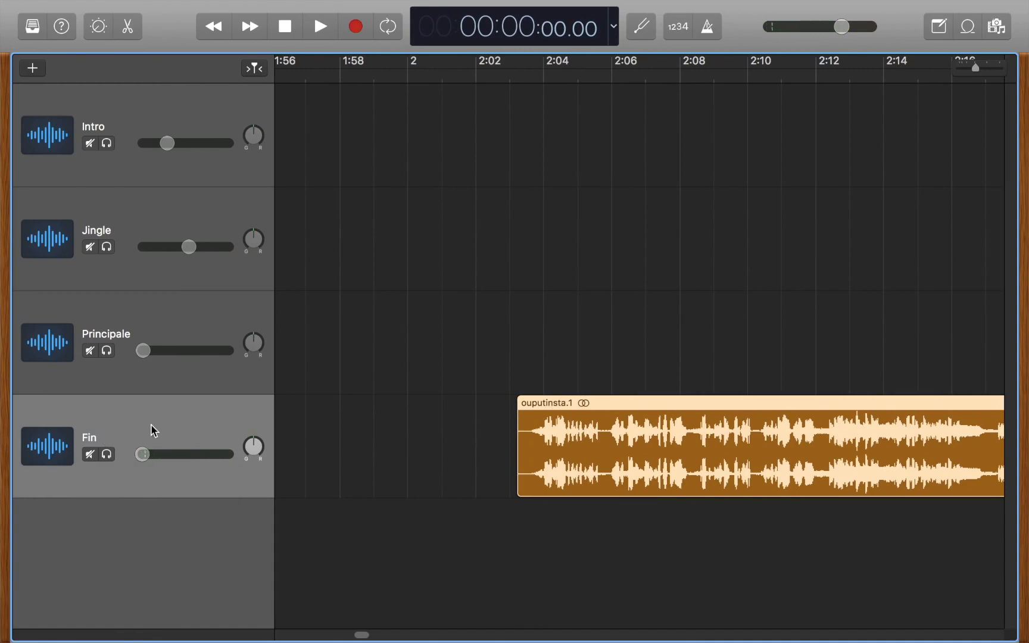
# - Look over the arrangement from the project start through the ouputinsta region on the Fin track, ending back at the start
pyautogui.press('Return')
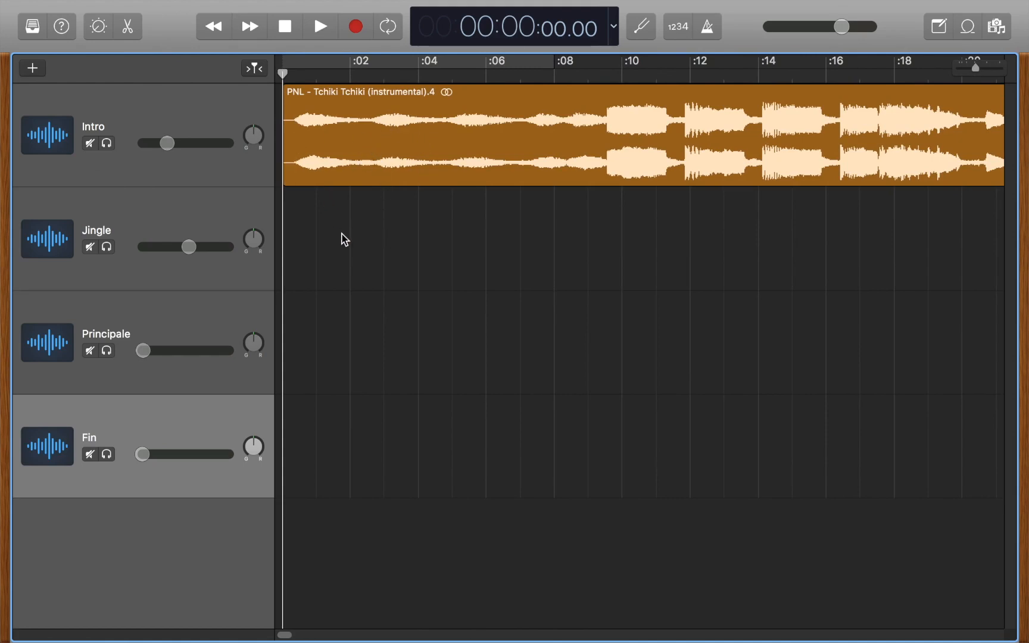
pyautogui.hscroll(10, 644, 310)
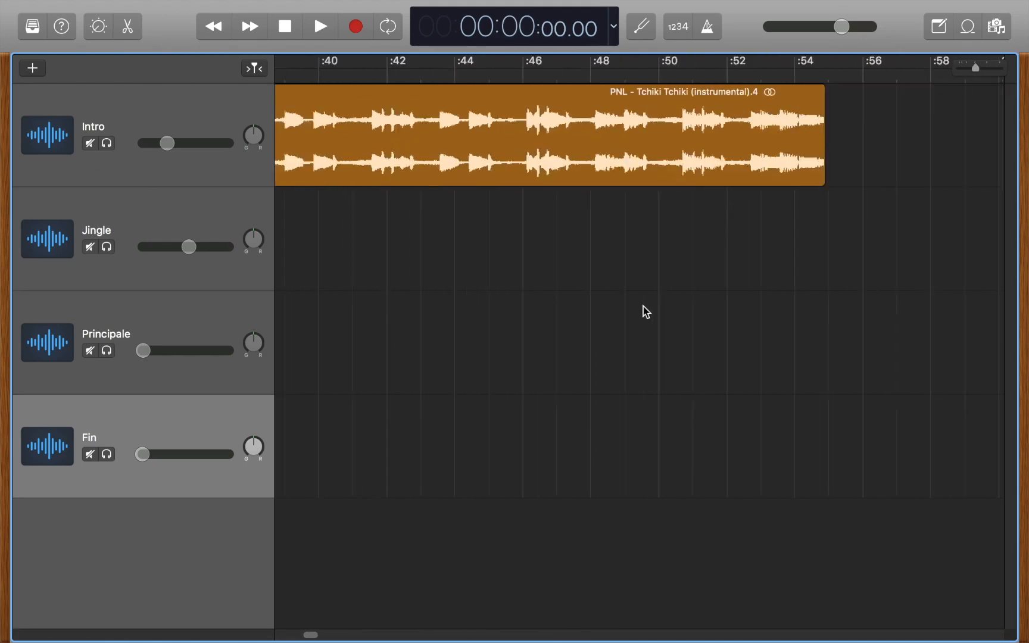
pyautogui.hscroll(10, 655, 321)
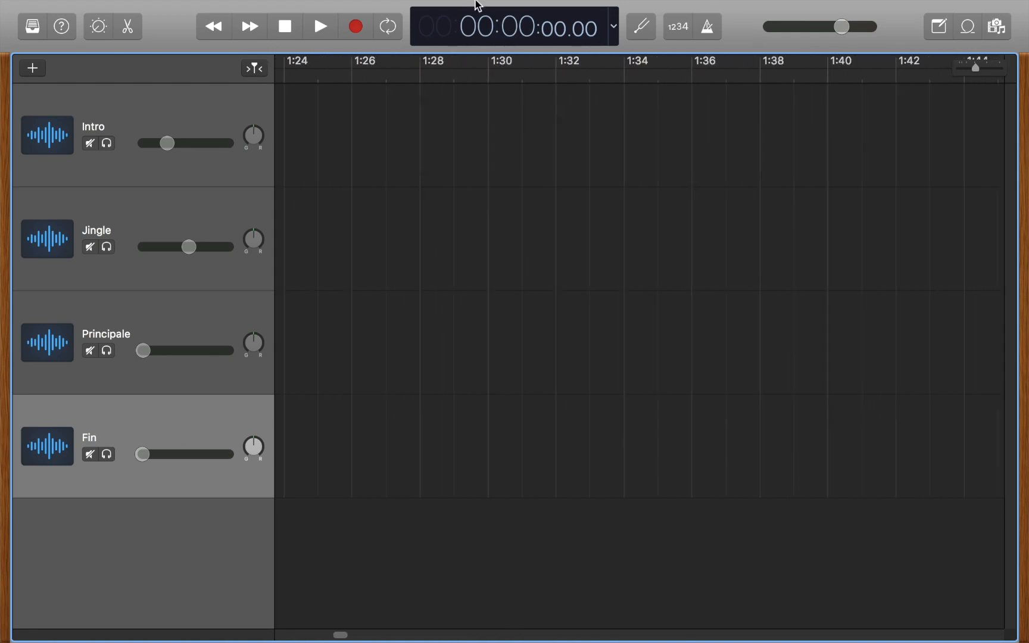
pyautogui.hscroll(8, 678, 362)
pyautogui.hscroll(-1, 637, 445)
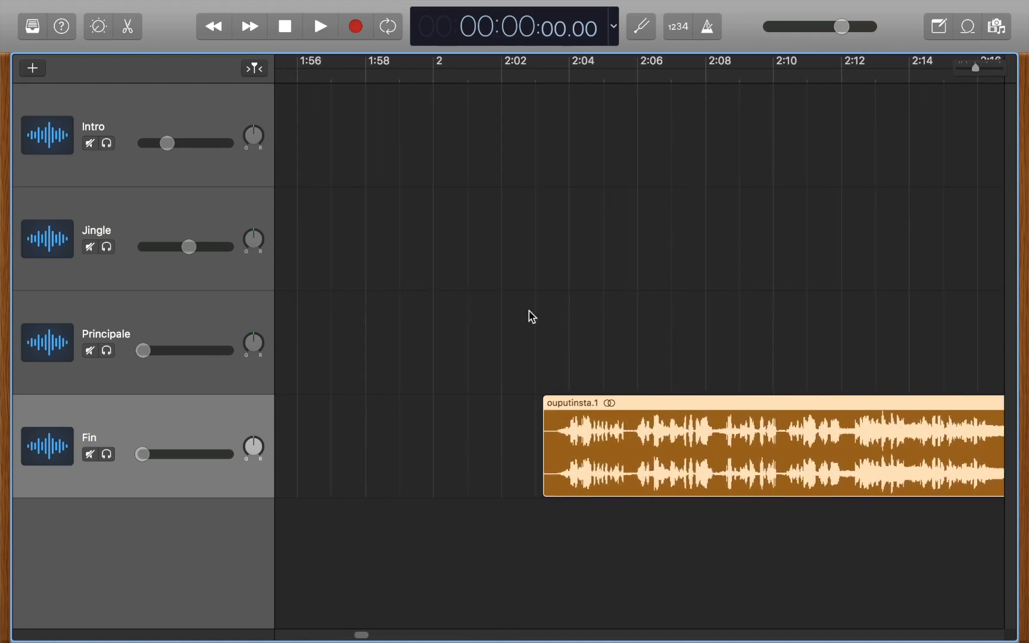
pyautogui.hscroll(-1, 596, 375)
pyautogui.hscroll(3, 645, 300)
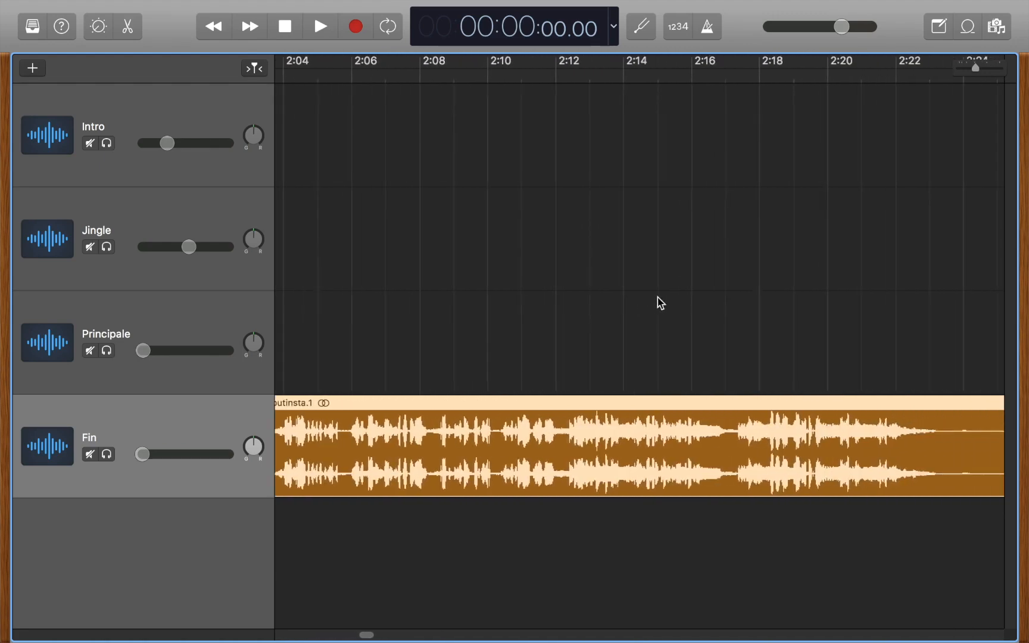
pyautogui.hscroll(-20, 660, 302)
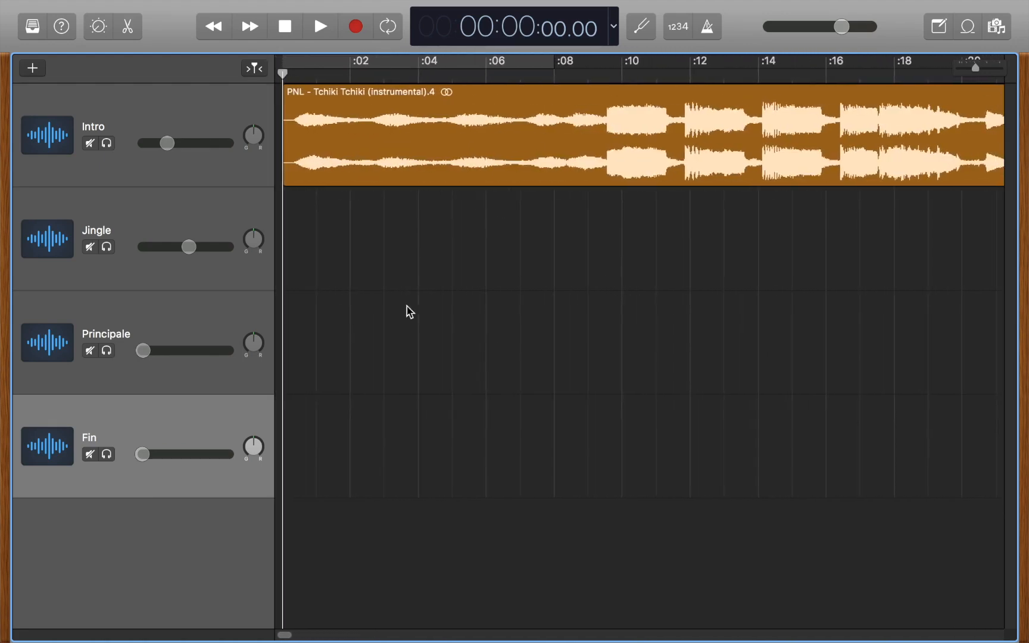
# - Switch to the Auphonic Productions page in the browser, look over the production list and start a new production
pyautogui.hotkey('ctrl', 'Left')
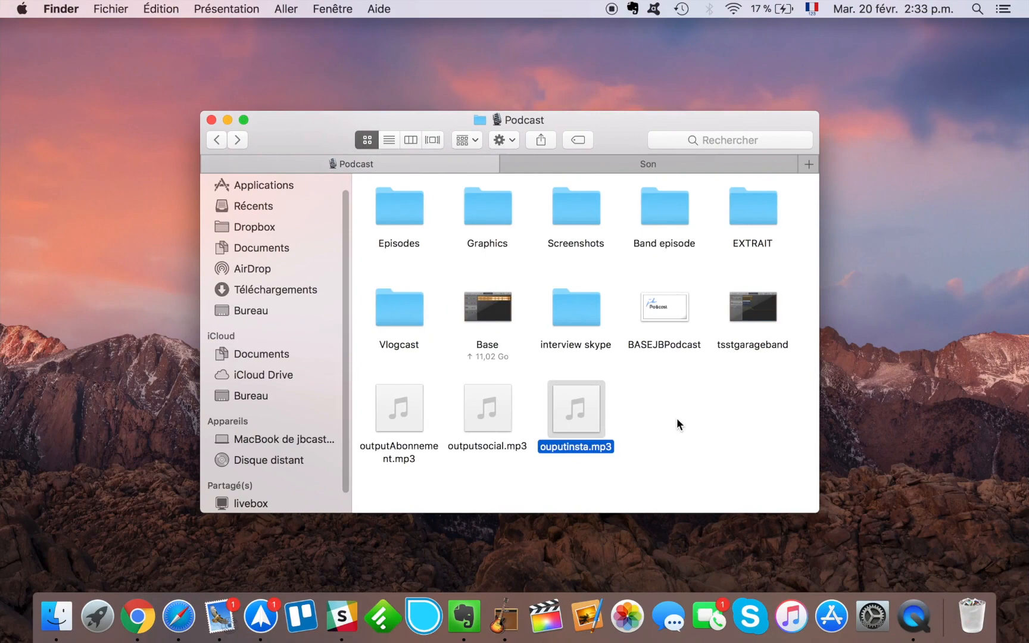
pyautogui.click(679, 414)
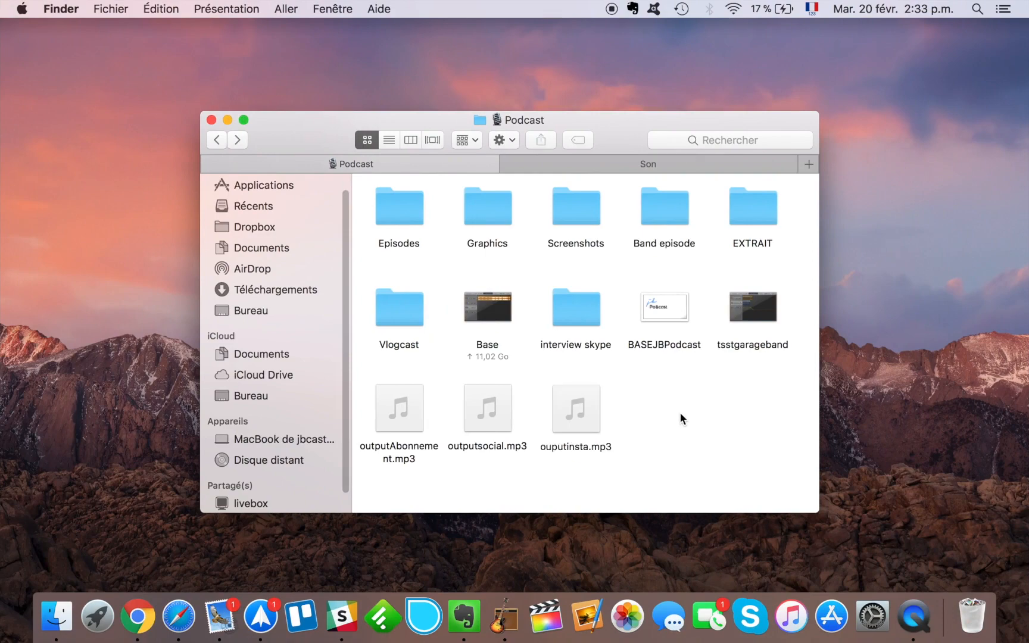
pyautogui.hotkey('ctrl', 'Right')
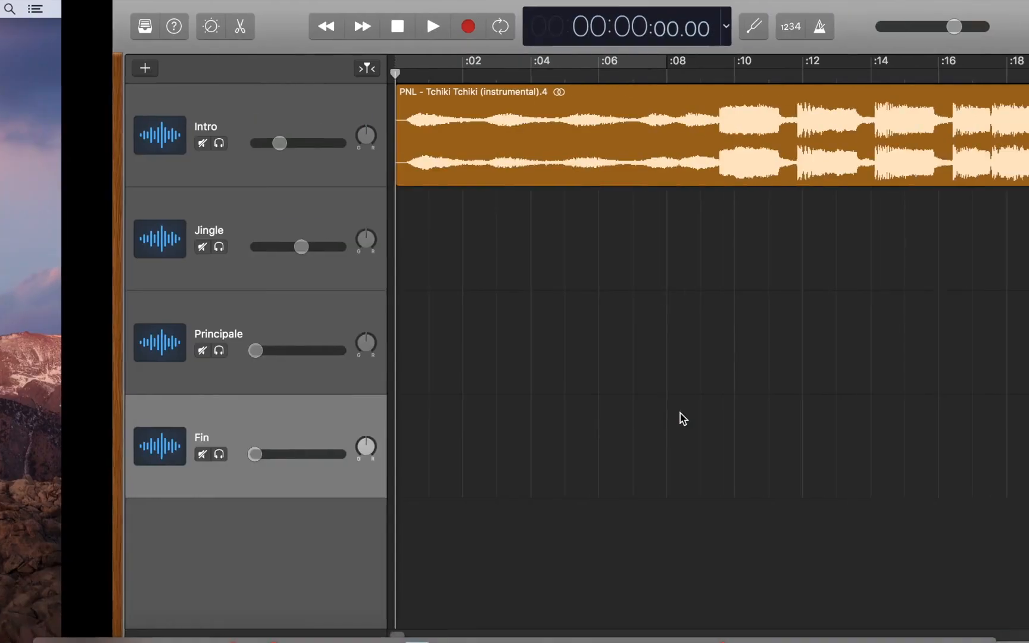
pyautogui.hotkey('ctrl', 'Right')
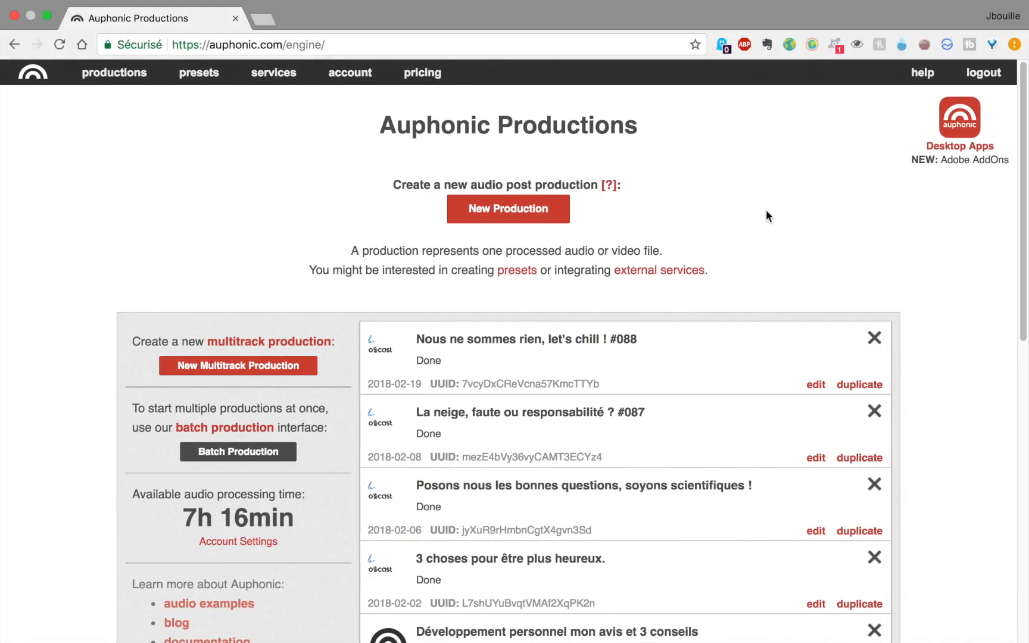
pyautogui.scroll(-5, 682, 340)
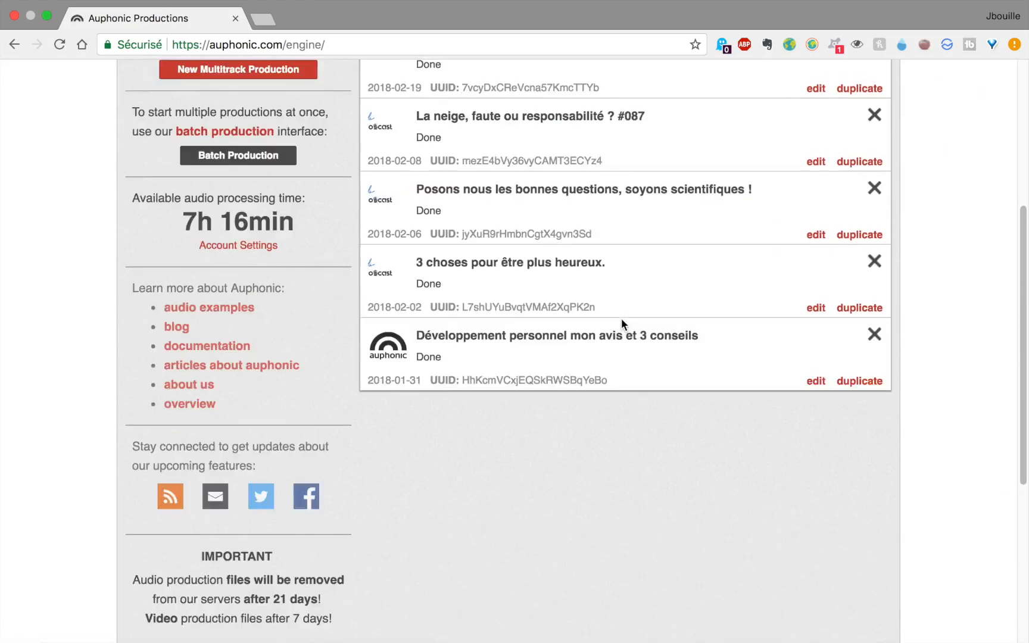
pyautogui.scroll(5, 621, 318)
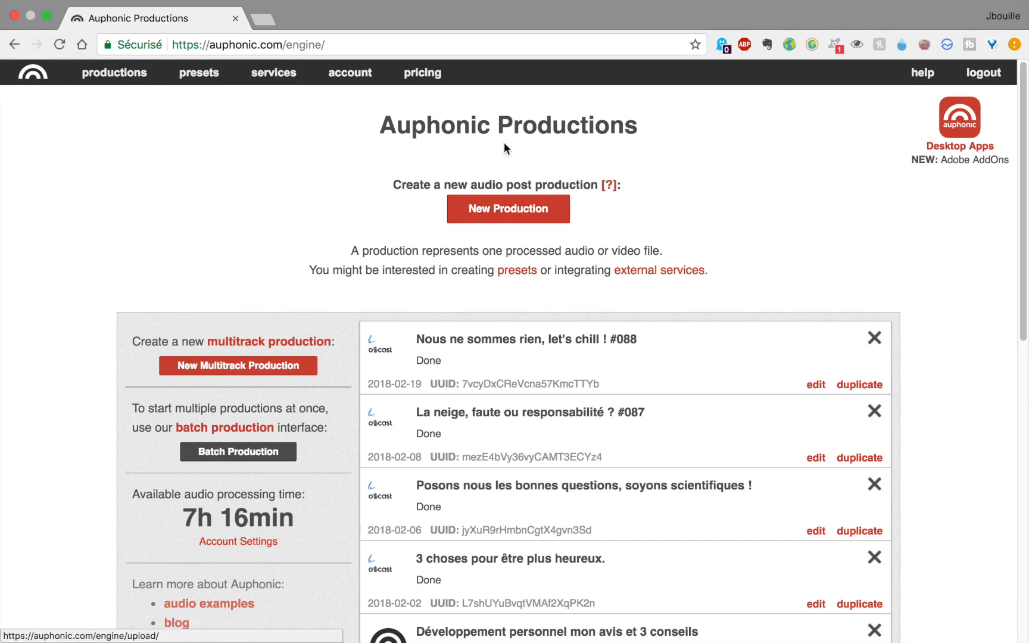
pyautogui.click(471, 213)
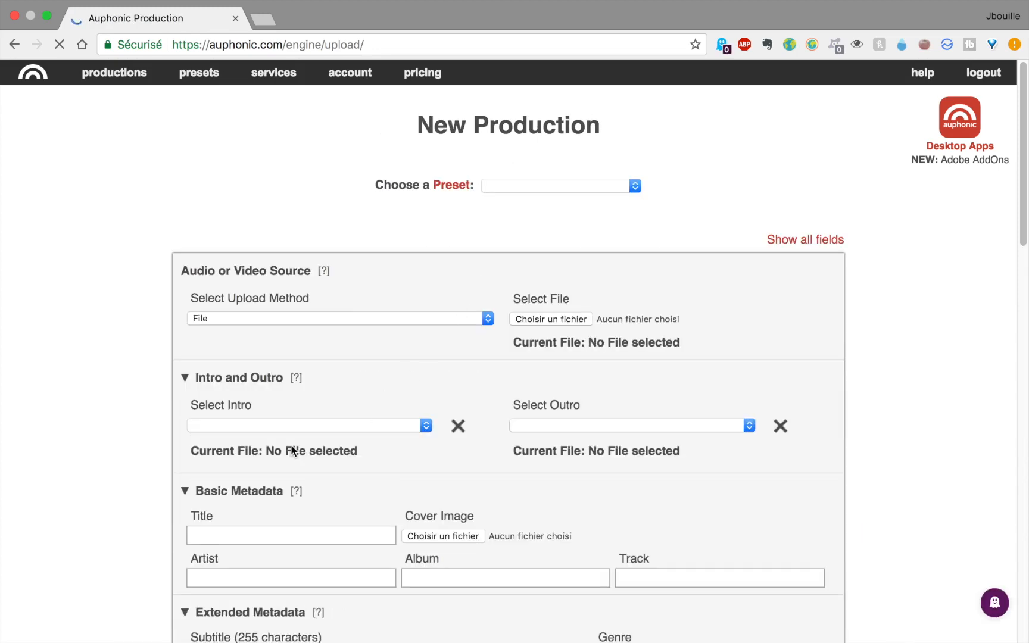
# - Check the available presets without choosing one and look over the source, intro and outro, and metadata fields of the new production
pyautogui.scroll(-2, 292, 450)
pyautogui.scroll(2, 279, 292)
pyautogui.click(506, 185)
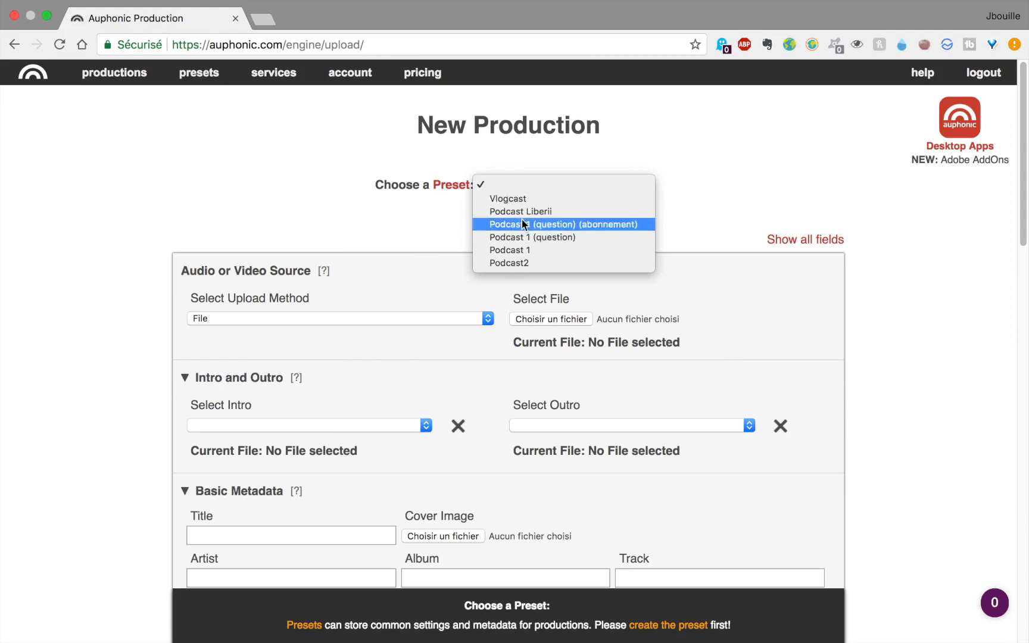
pyautogui.click(415, 229)
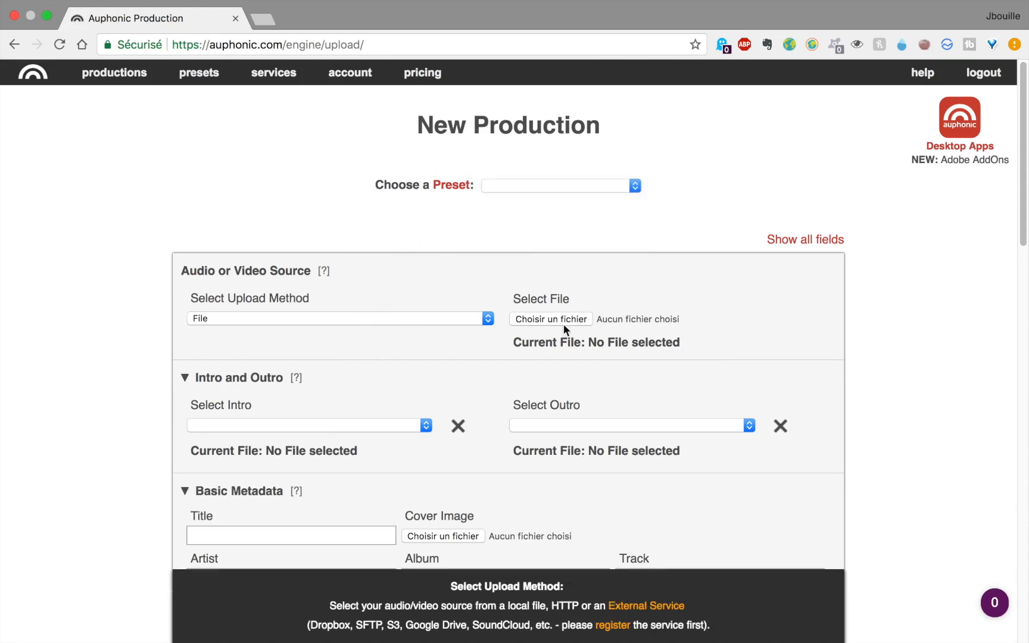
pyautogui.scroll(-3, 506, 357)
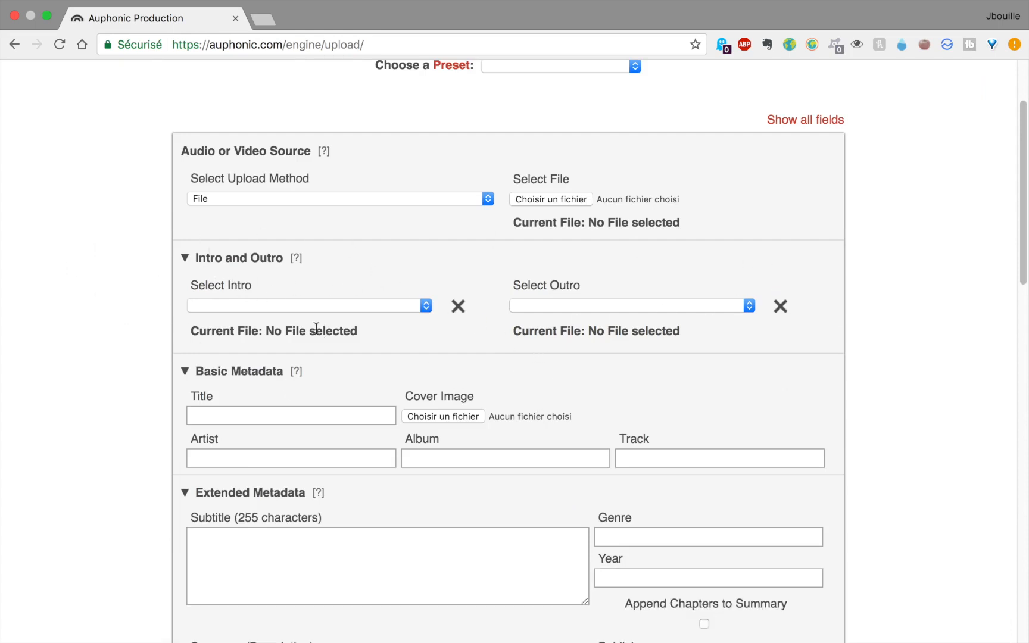
pyautogui.scroll(2, 431, 236)
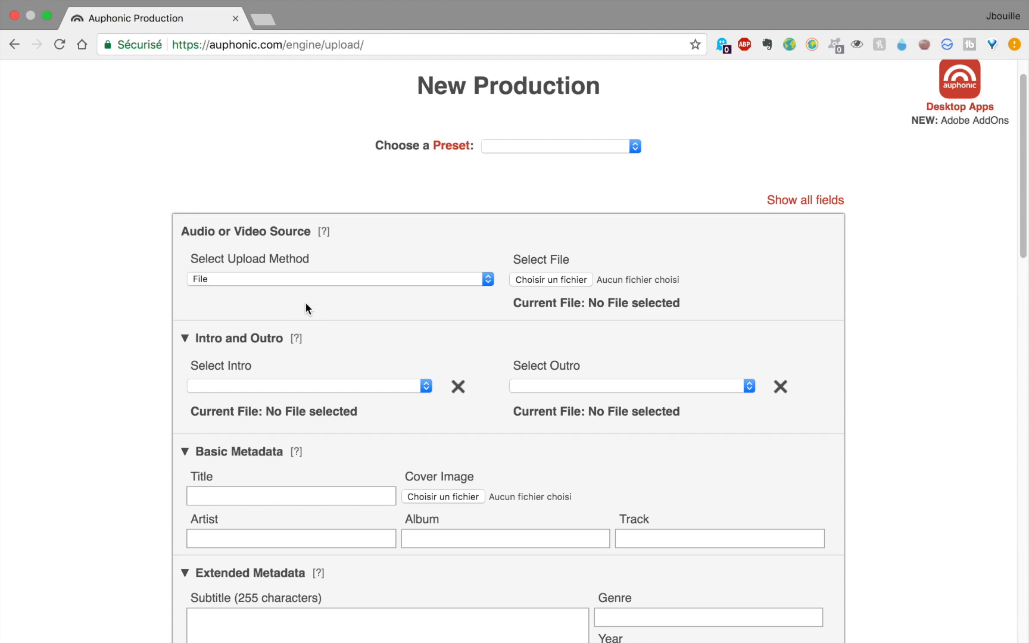
# - Set both the intro and the outro source of the new production to File
pyautogui.click(354, 386)
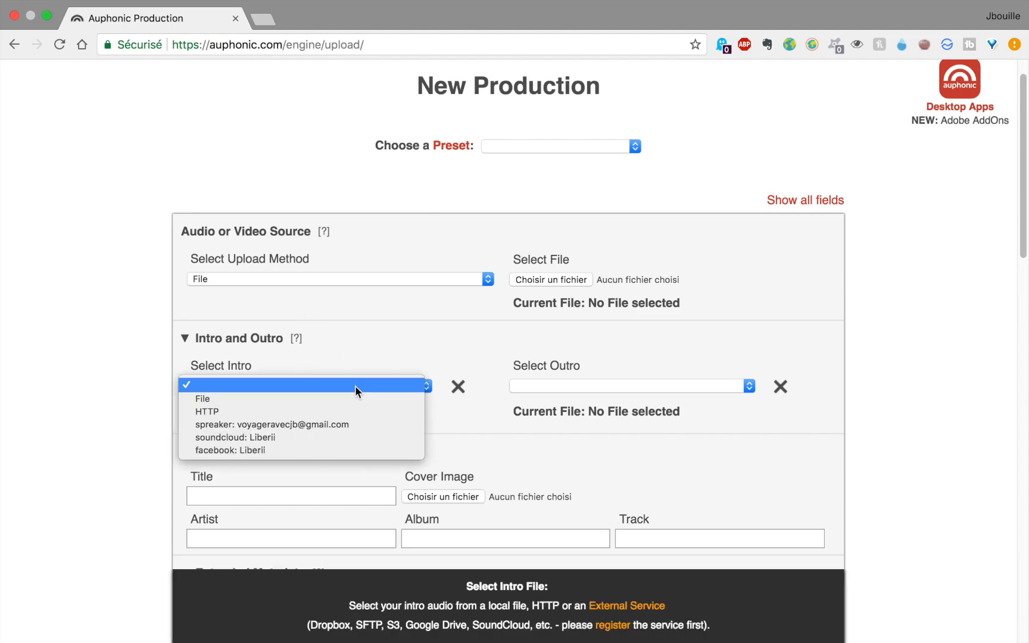
pyautogui.click(208, 399)
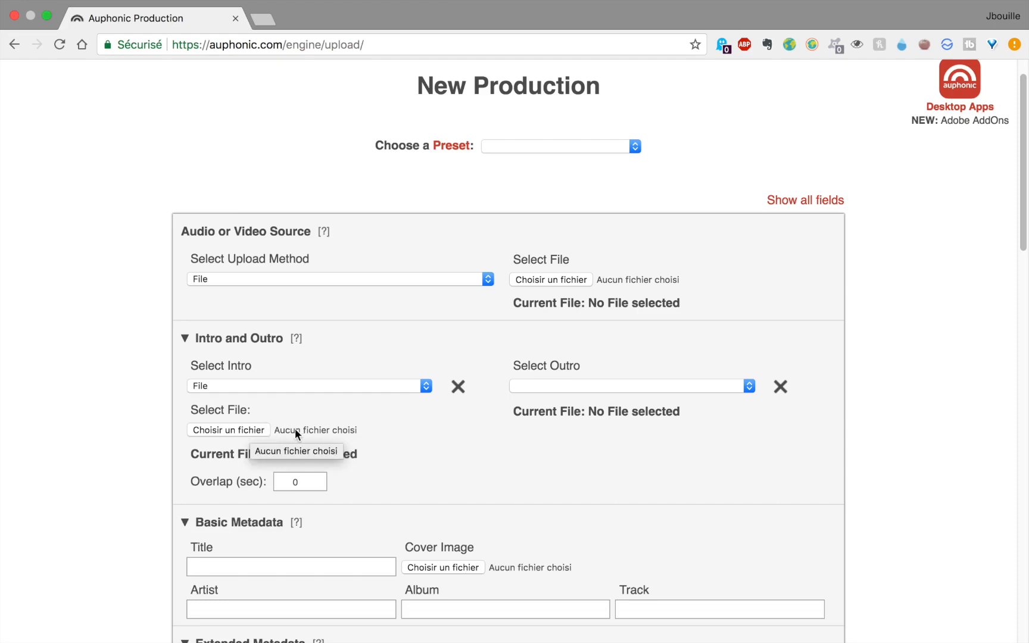
pyautogui.click(615, 385)
pyautogui.click(586, 399)
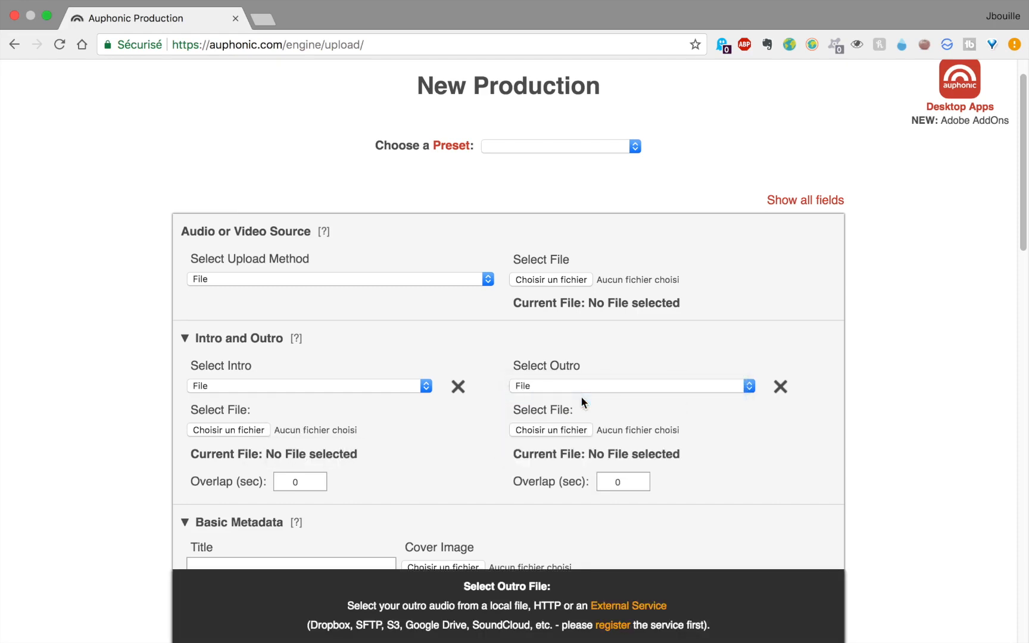
# - Choose outputsocial.mp3 from the Podcast folder inside Documents > PRO as the outro file
pyautogui.click(565, 428)
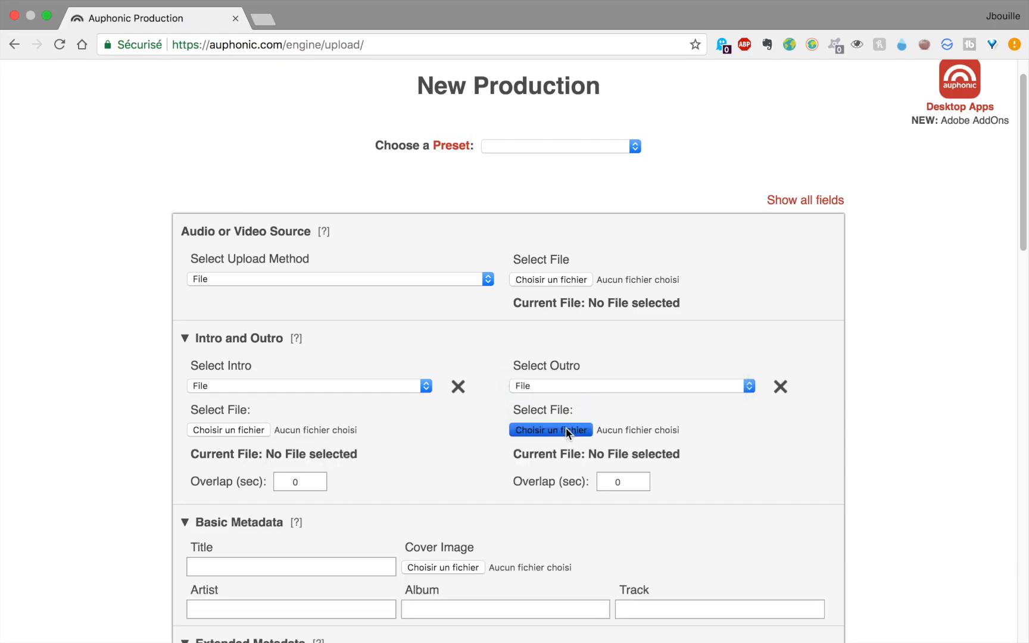
pyautogui.click(308, 122)
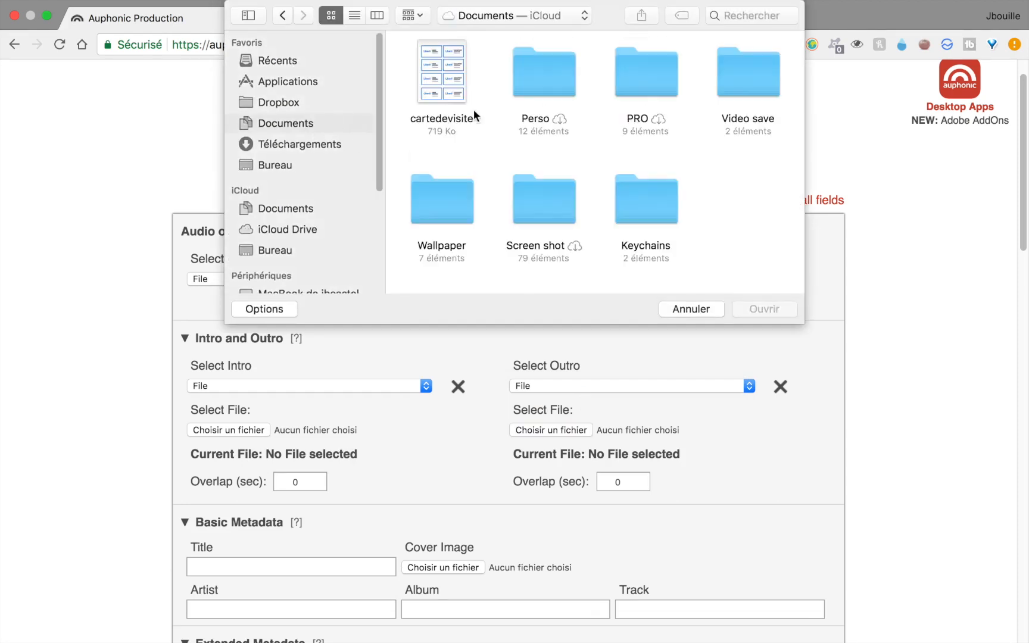
pyautogui.doubleClick(656, 75)
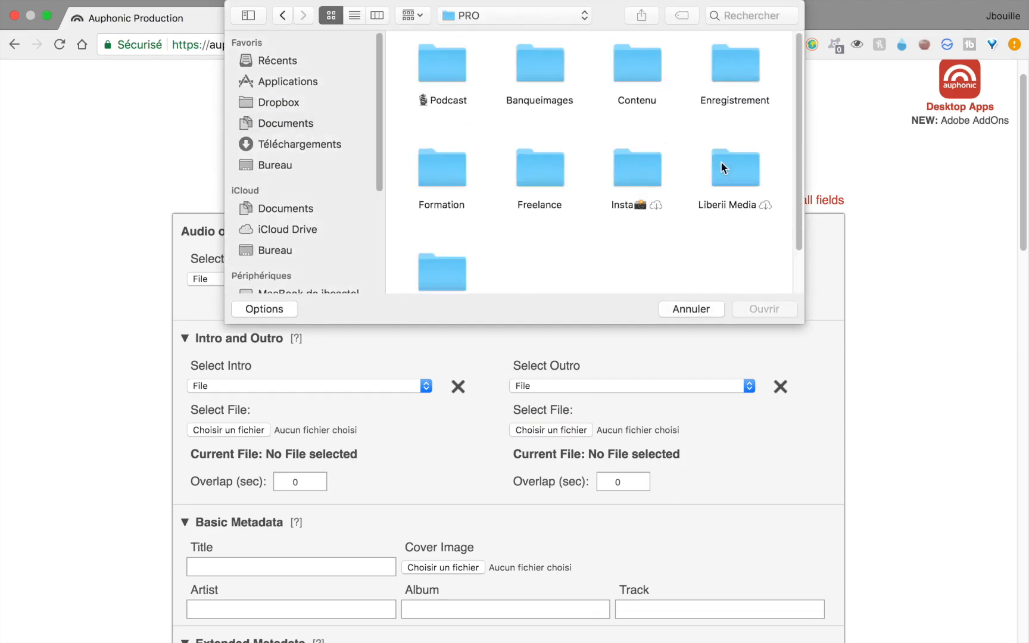
pyautogui.doubleClick(449, 64)
pyautogui.scroll(-3, 637, 167)
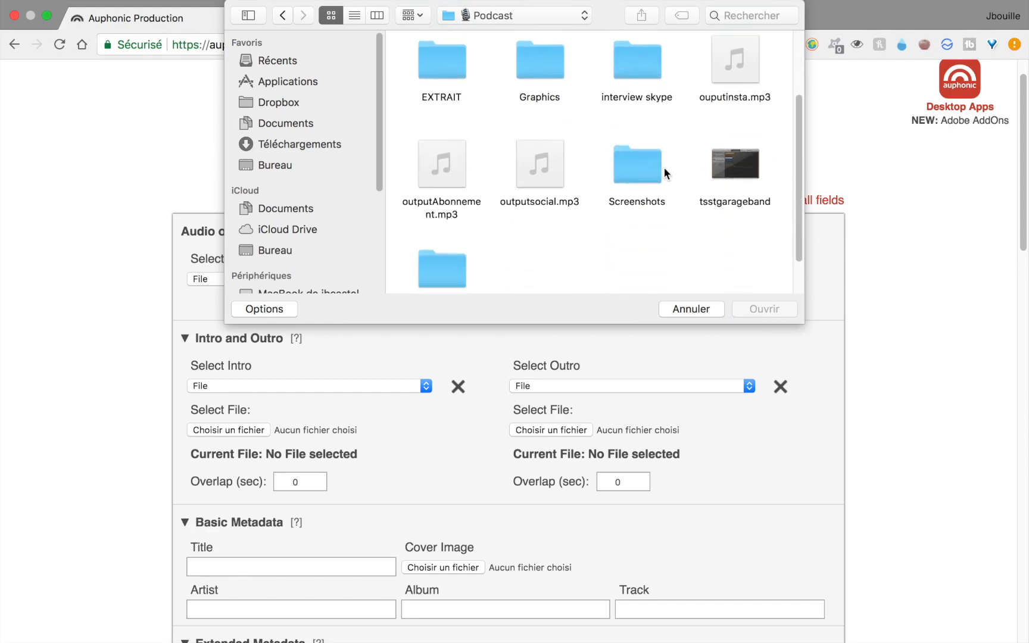
pyautogui.click(527, 206)
pyautogui.click(774, 308)
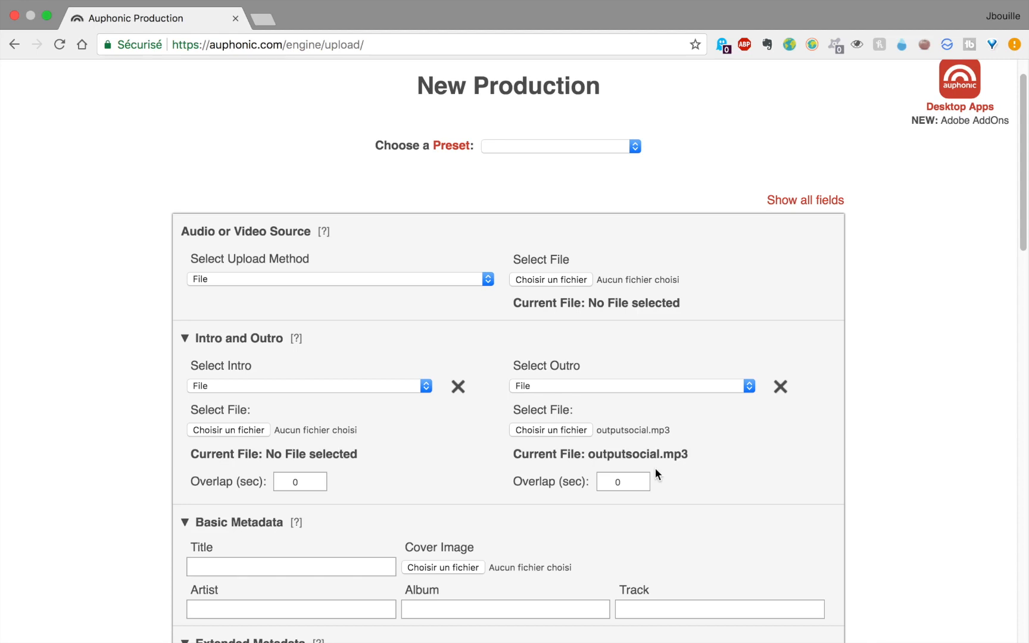
# - Look over the rest of the production form down to the audio algorithms, and switch back to the GarageBand project
pyautogui.moveTo(457, 274)
pyautogui.scroll(-10, 373, 455)
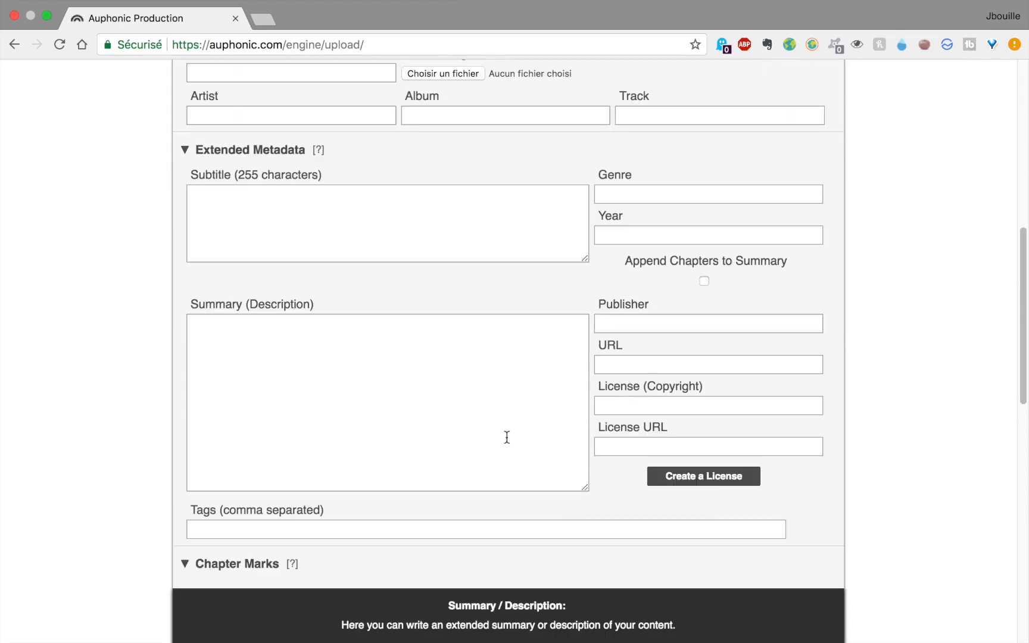
pyautogui.scroll(-13, 507, 437)
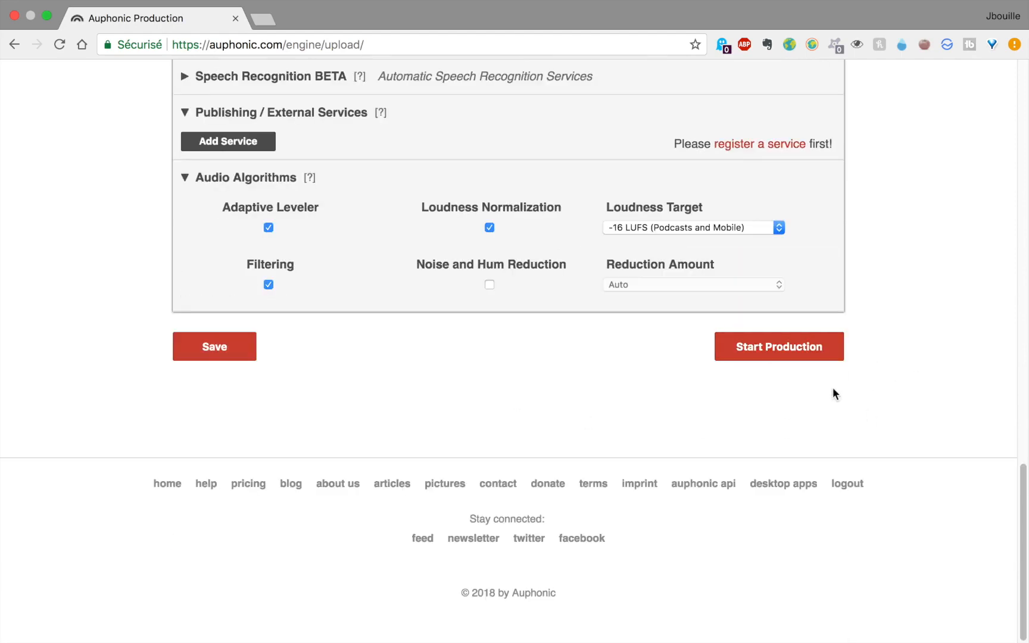
pyautogui.scroll(20, 965, 196)
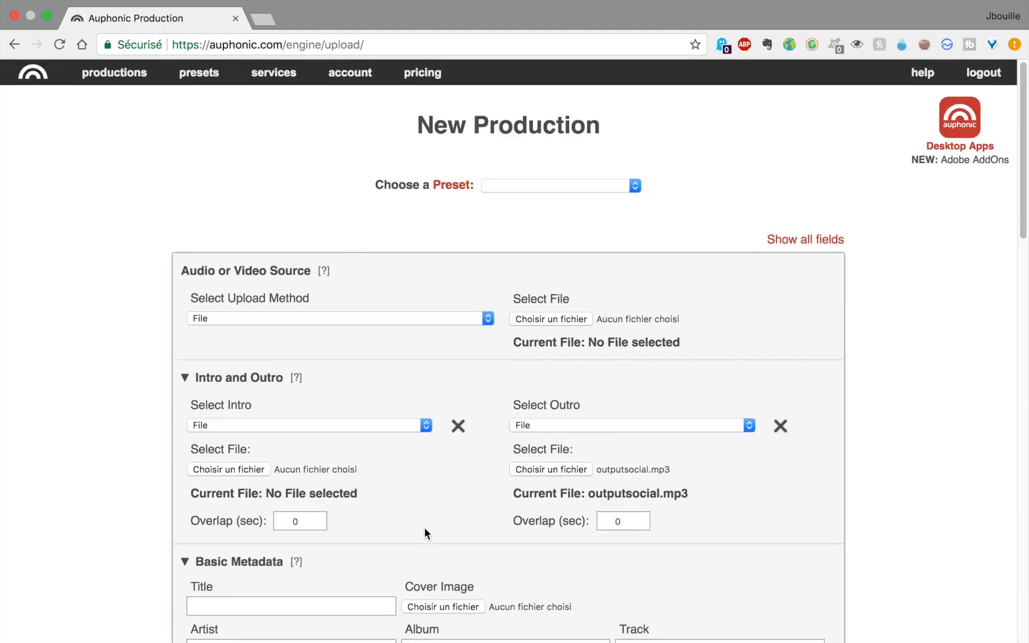
pyautogui.moveTo(423, 527)
pyautogui.hotkey('ctrl', 'Left')
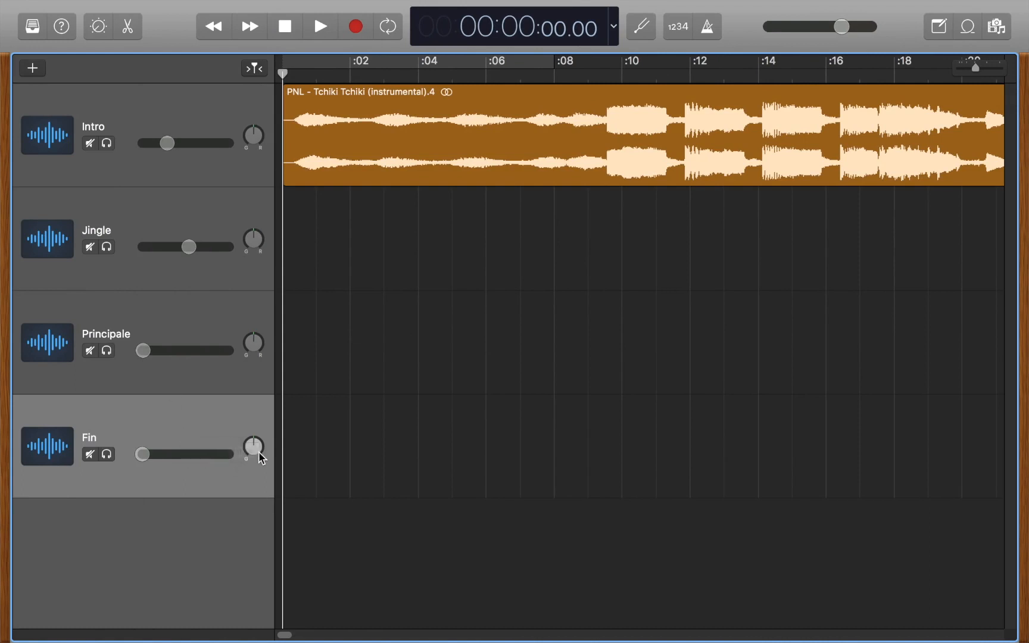
pyautogui.hotkey('ctrl', 'Left')
pyautogui.hotkey('ctrl', 'Right')
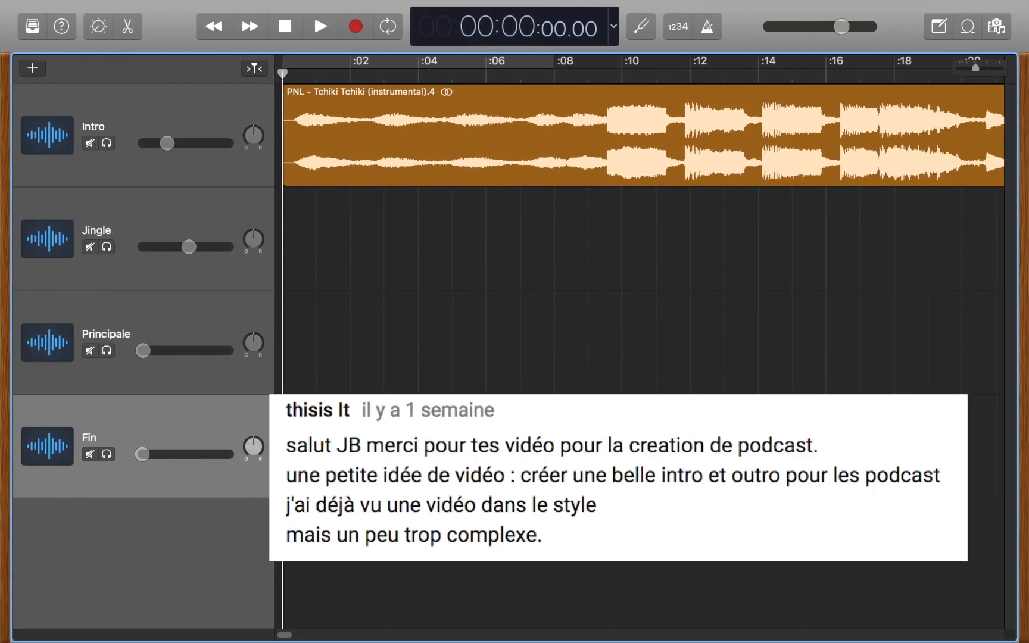